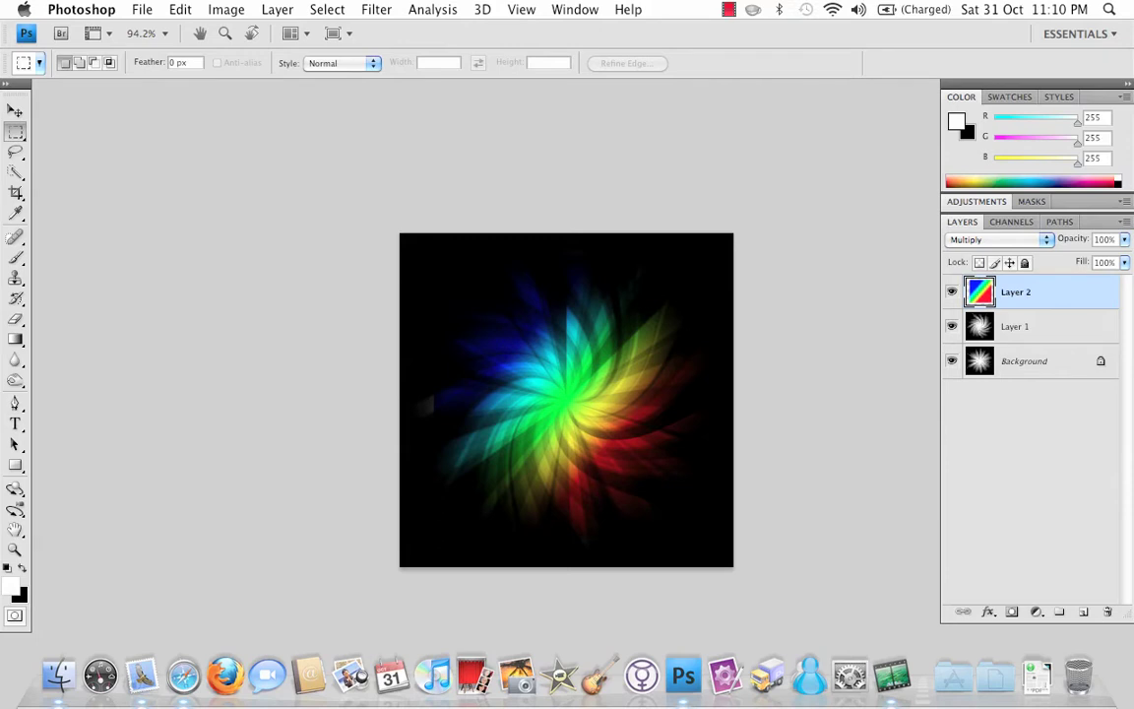
- Create a new 400 × 400 pixel, 72 ppi white document
{"action": "left_click", "coordinate": [141, 10]}
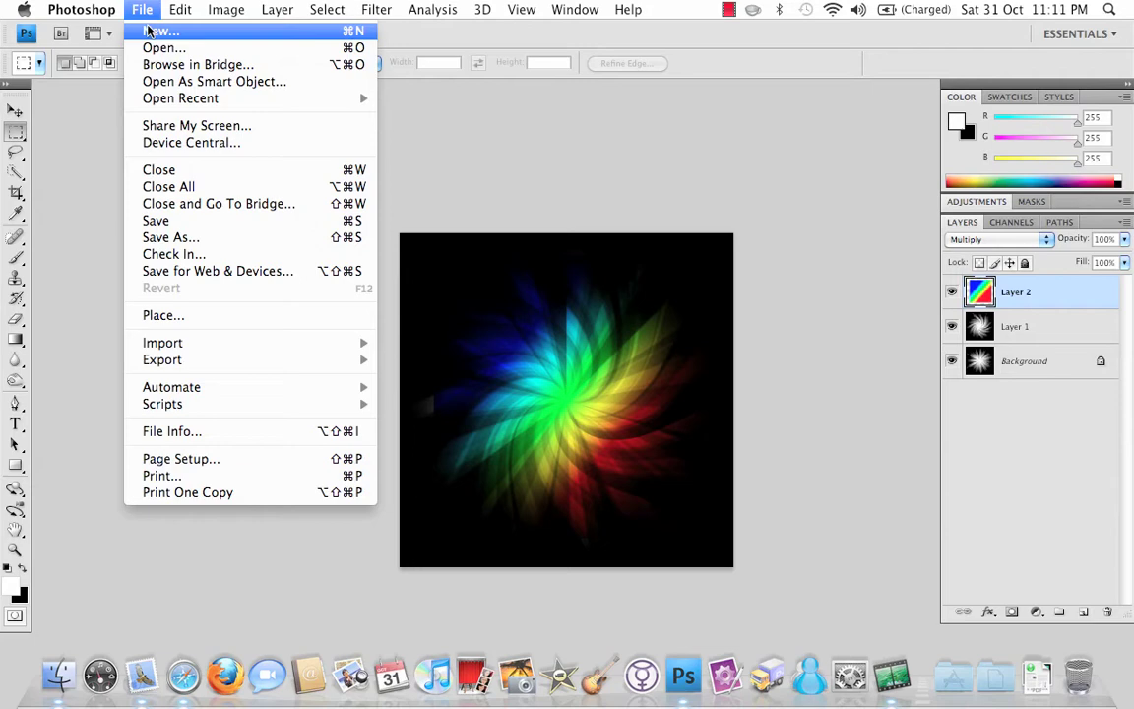
{"action": "left_click", "coordinate": [148, 32]}
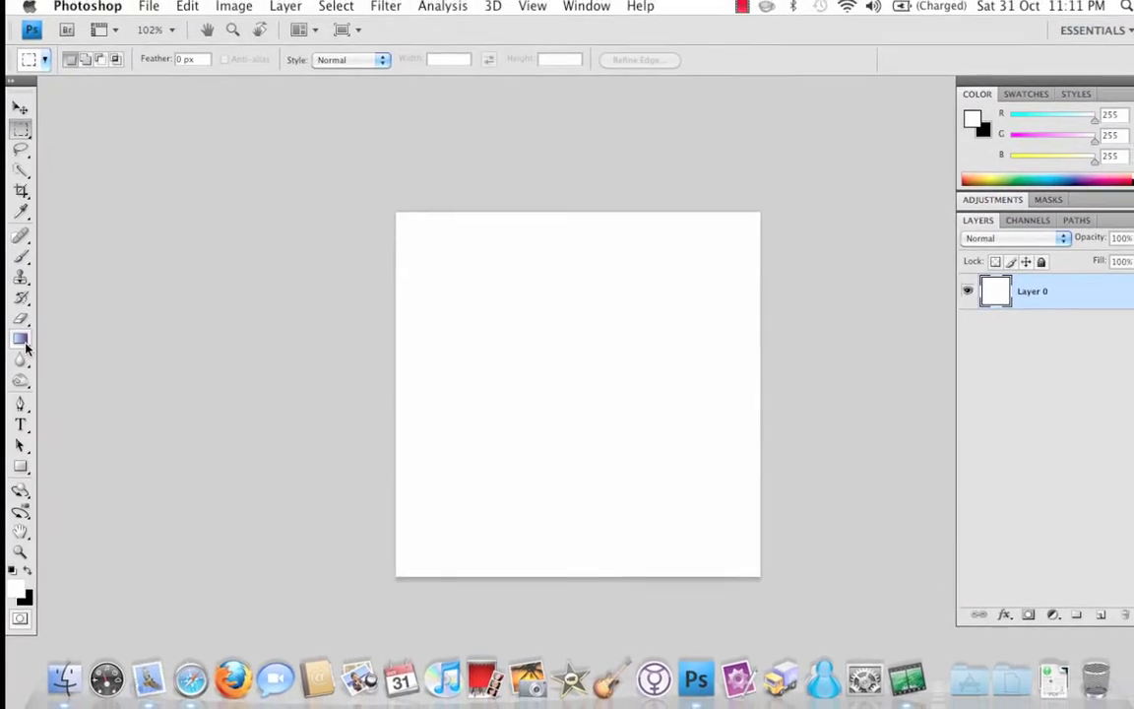
- Fill the canvas with the Foreground to Background gradient, white at top to black at bottom
{"action": "left_click", "coordinate": [24, 340]}
{"action": "left_click", "coordinate": [105, 65]}
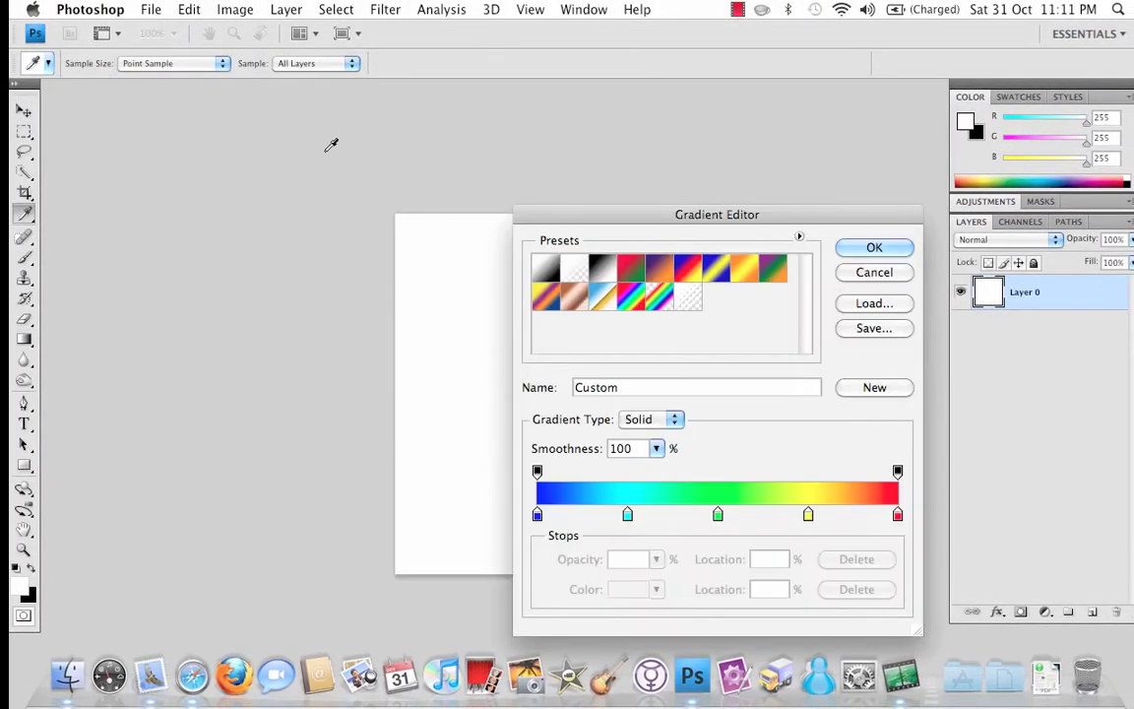
{"action": "left_click", "coordinate": [539, 262]}
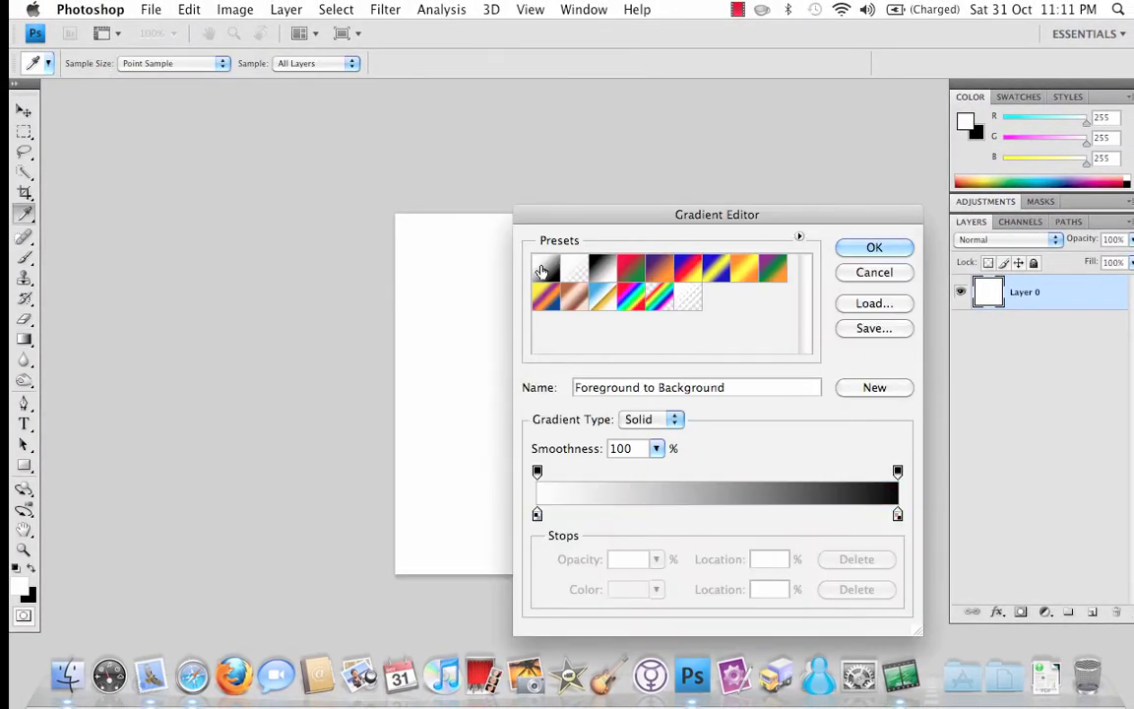
{"action": "left_click", "coordinate": [875, 248]}
{"action": "left_click_drag", "start_coordinate": [559, 260], "coordinate": [557, 522]}
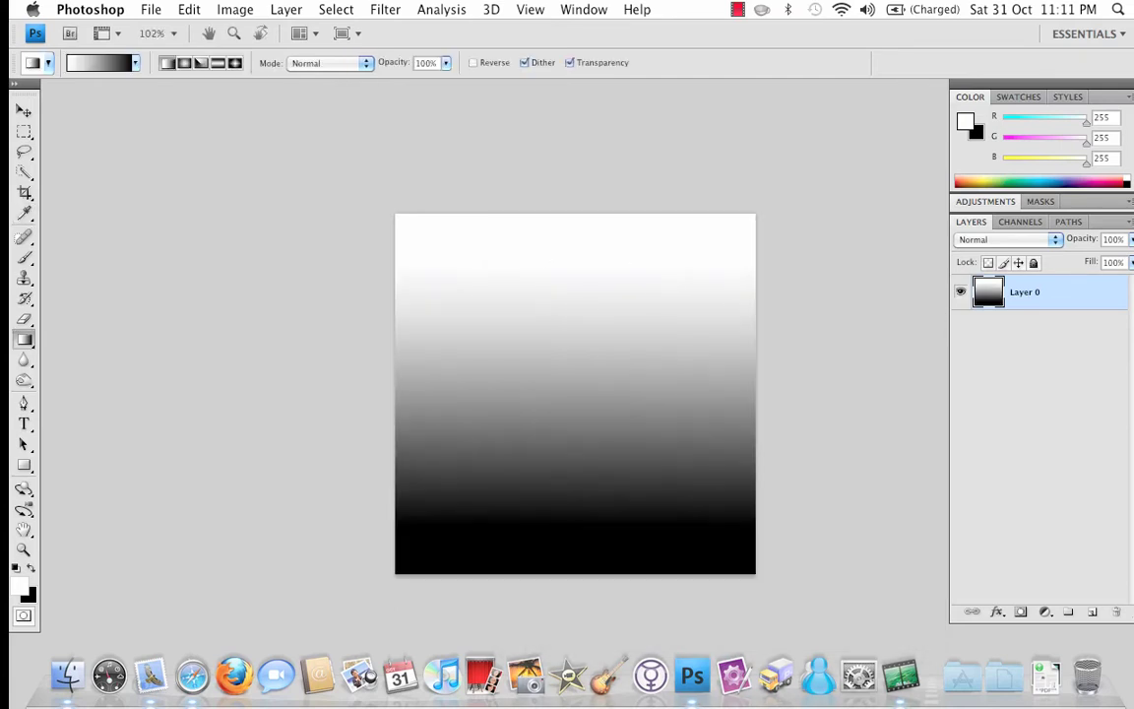
- Apply a Square Wave filter with 5 generators and Repeat Edge Pixels
{"action": "left_click", "coordinate": [388, 12]}
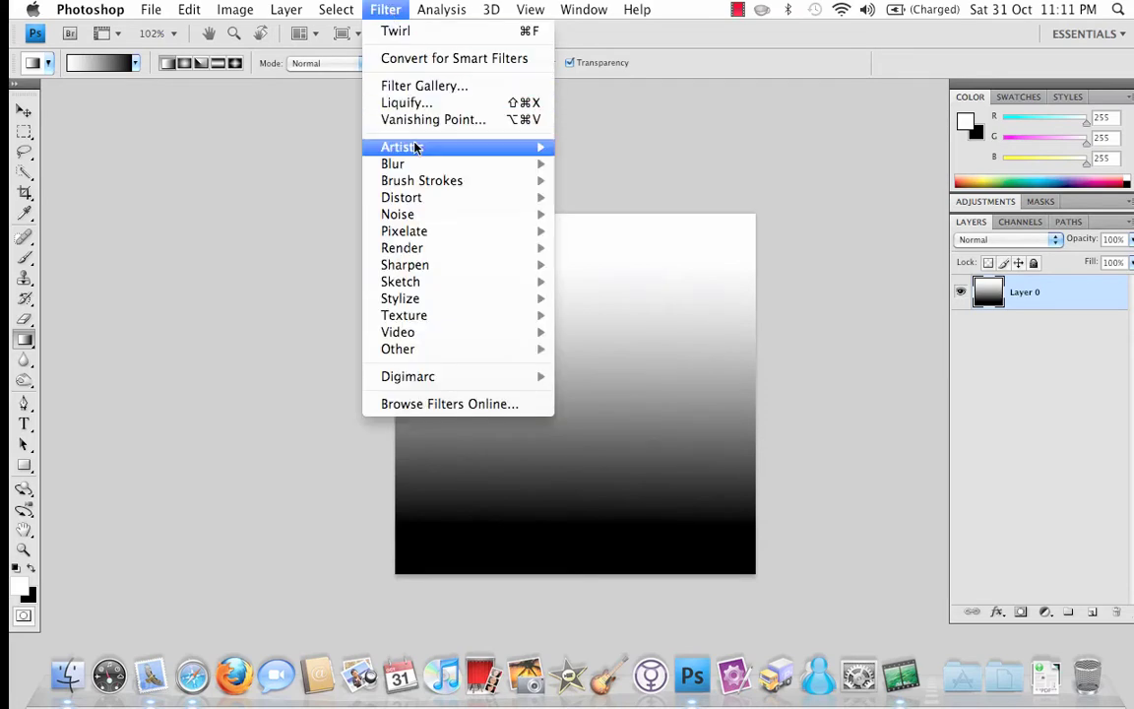
{"action": "mouse_move", "coordinate": [422, 200]}
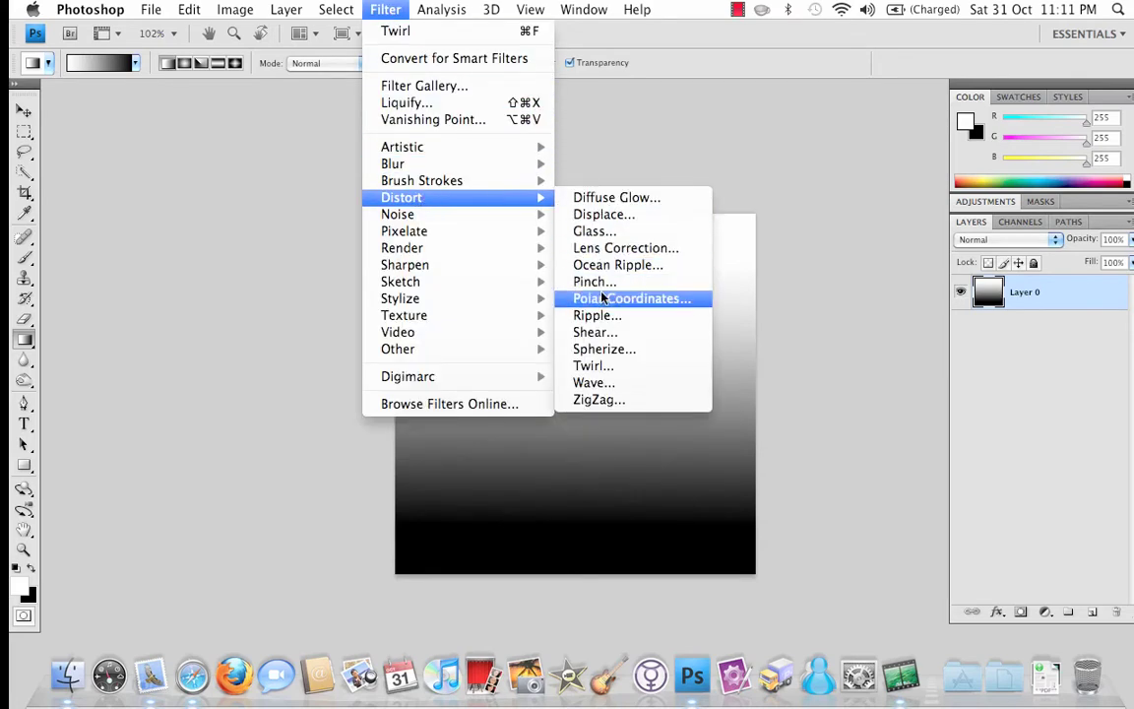
{"action": "left_click", "coordinate": [611, 390]}
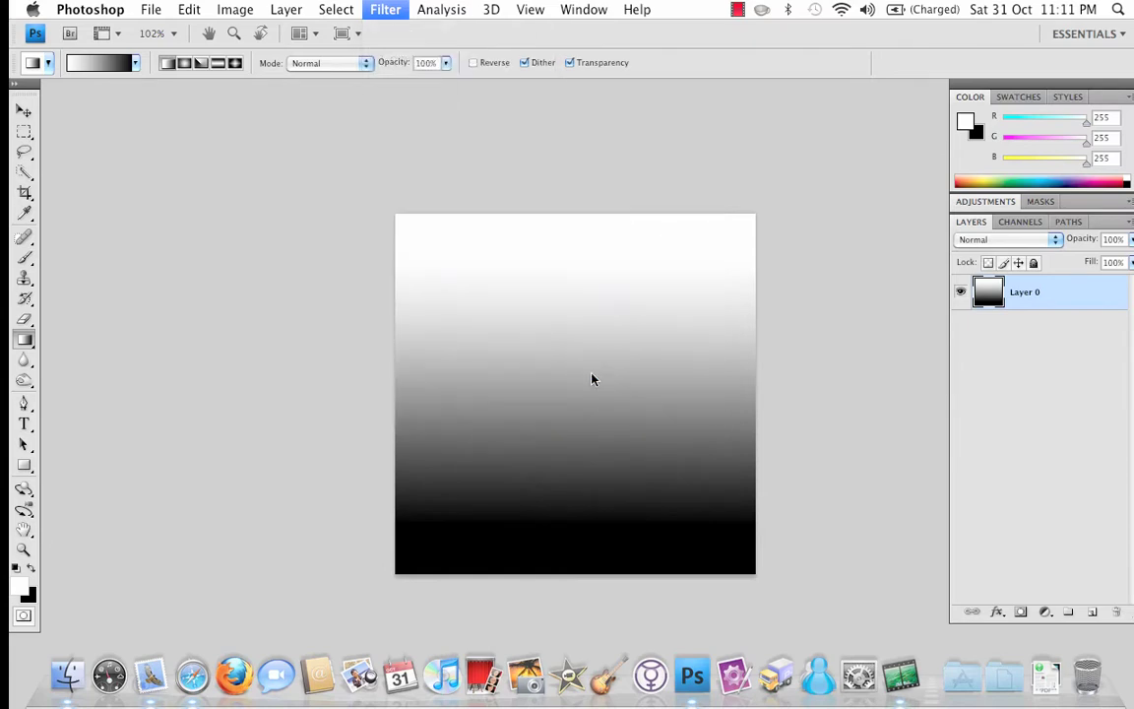
{"action": "left_click_drag", "start_coordinate": [608, 140], "coordinate": [618, 230]}
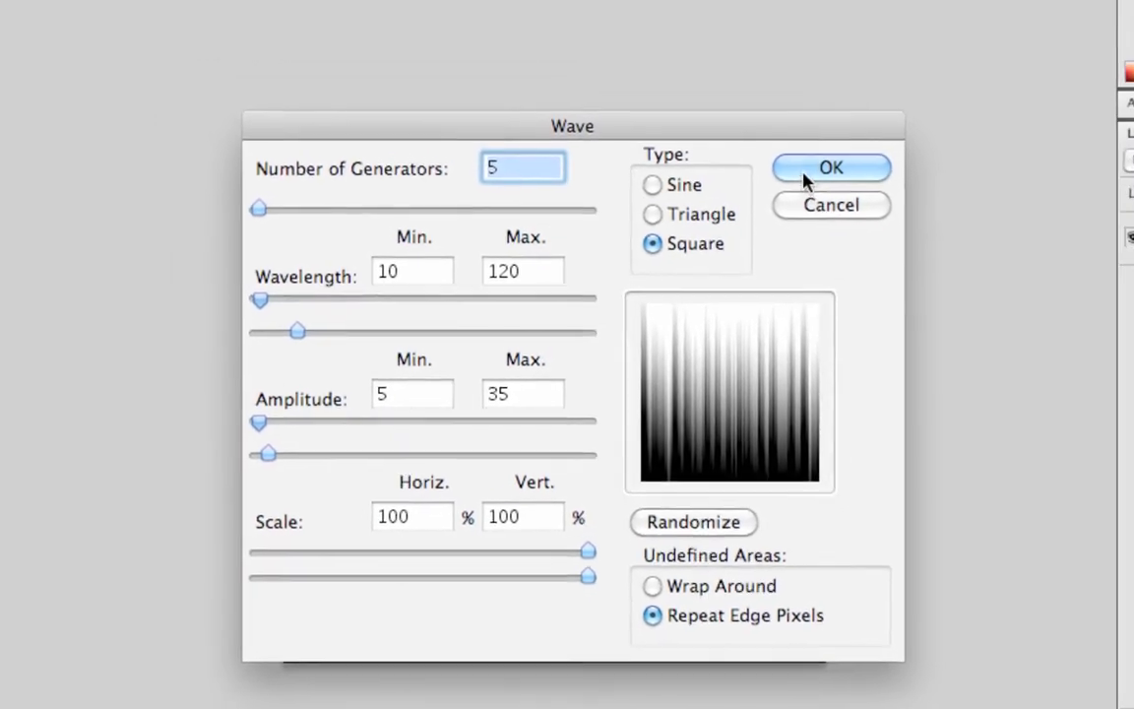
{"action": "left_click", "coordinate": [855, 146]}
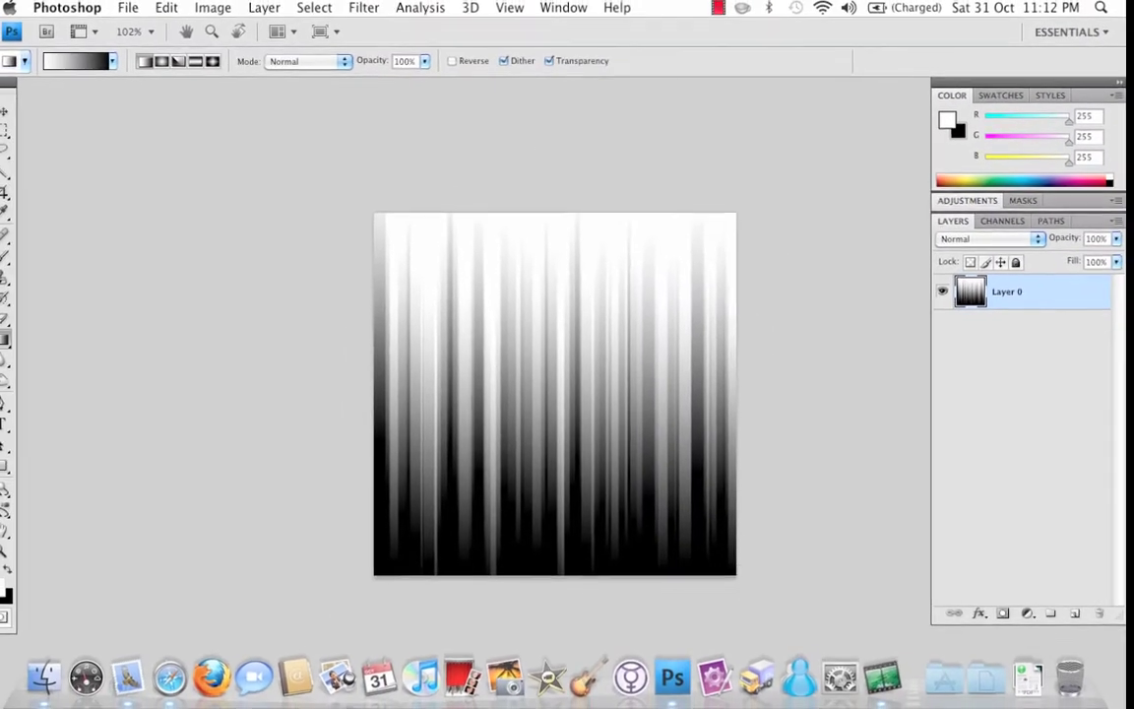
- Turn the streaks into a Rectangular to Polar starburst, then duplicate the layer as Layer 0 copy
{"action": "left_click", "coordinate": [375, 10]}
{"action": "left_click", "coordinate": [325, 61]}
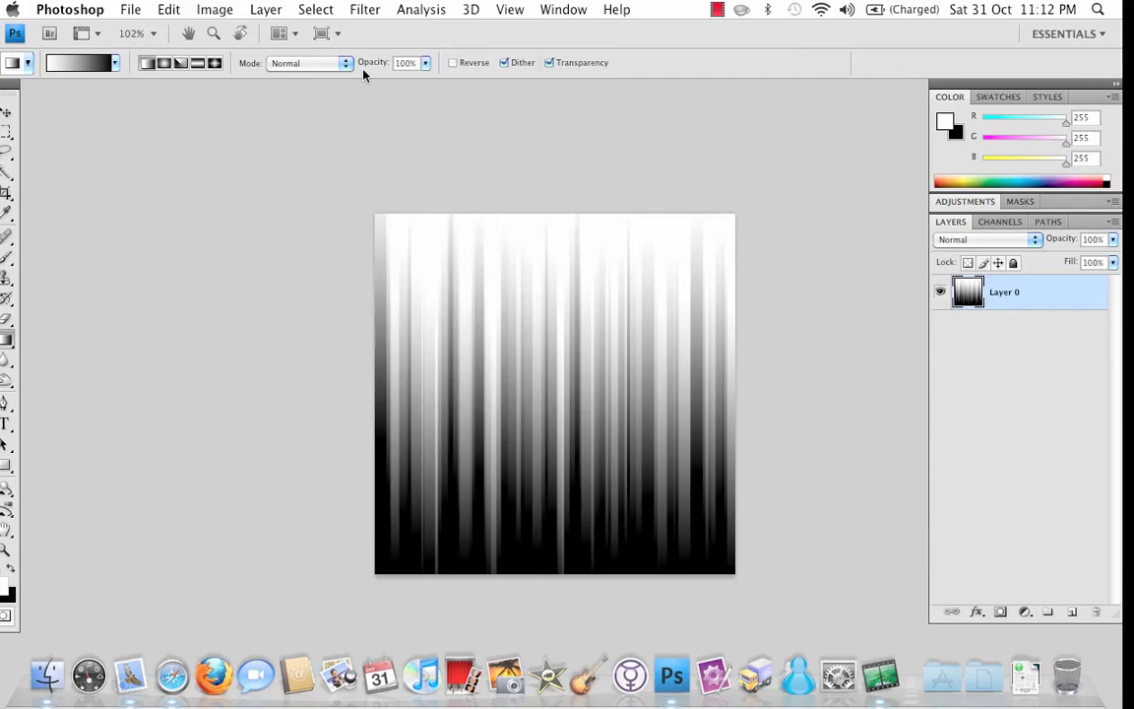
{"action": "left_click", "coordinate": [377, 8]}
{"action": "mouse_move", "coordinate": [421, 196]}
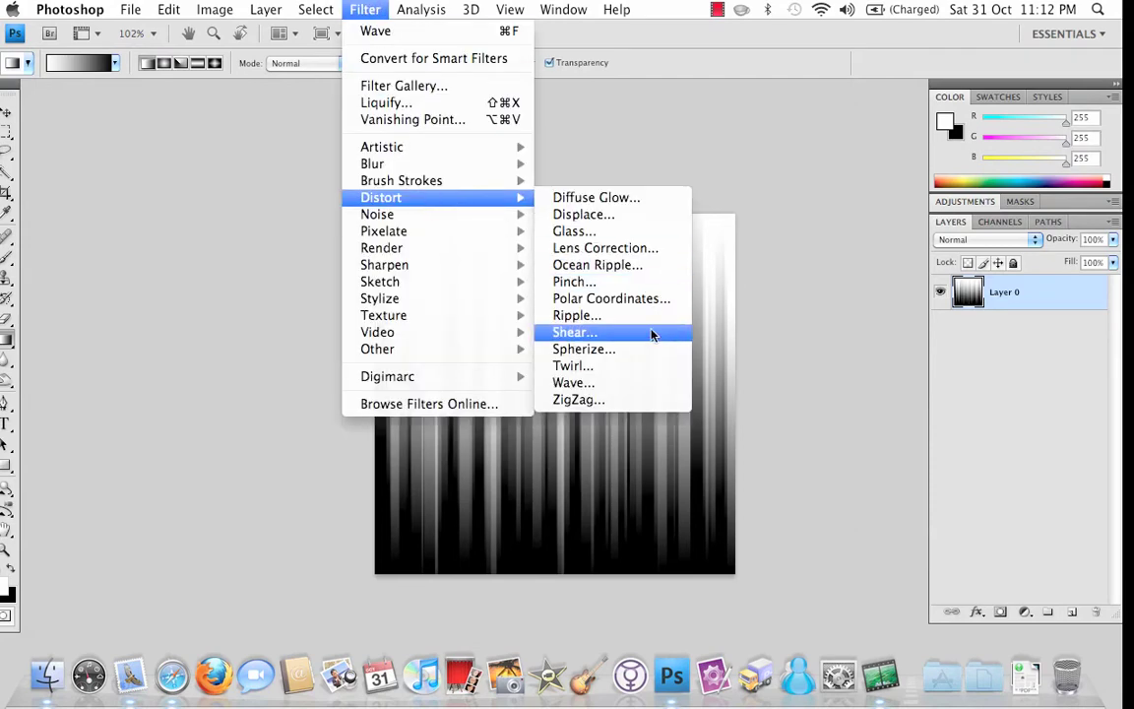
{"action": "left_click", "coordinate": [639, 299]}
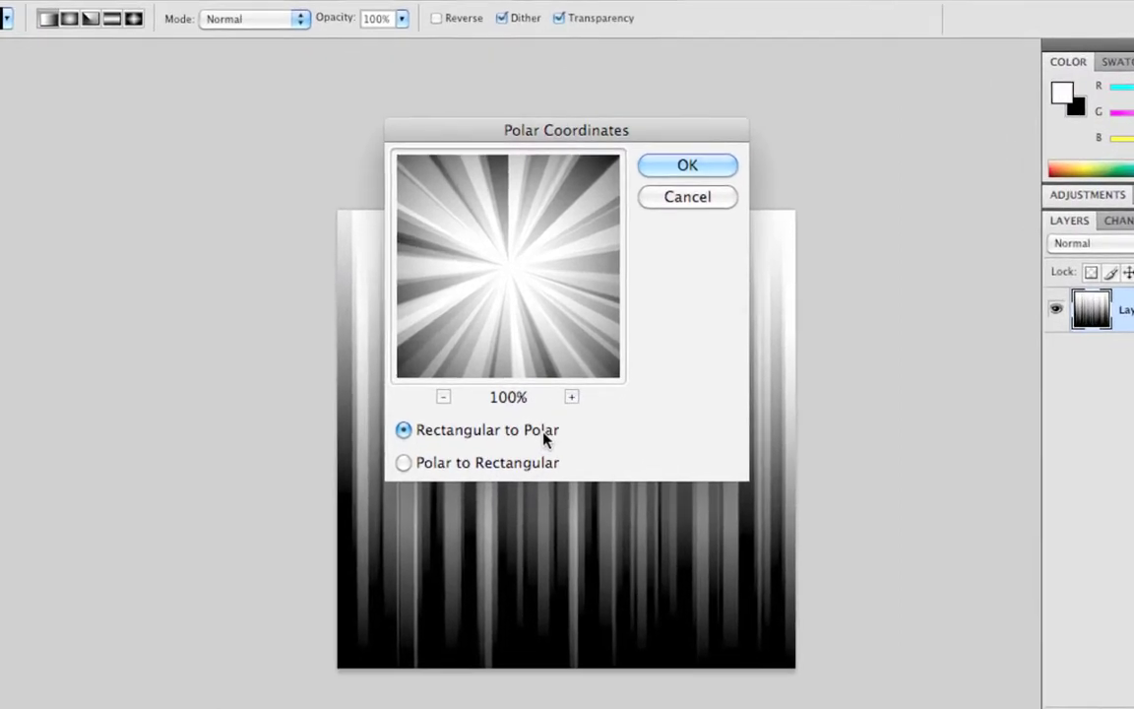
{"action": "left_click", "coordinate": [464, 465]}
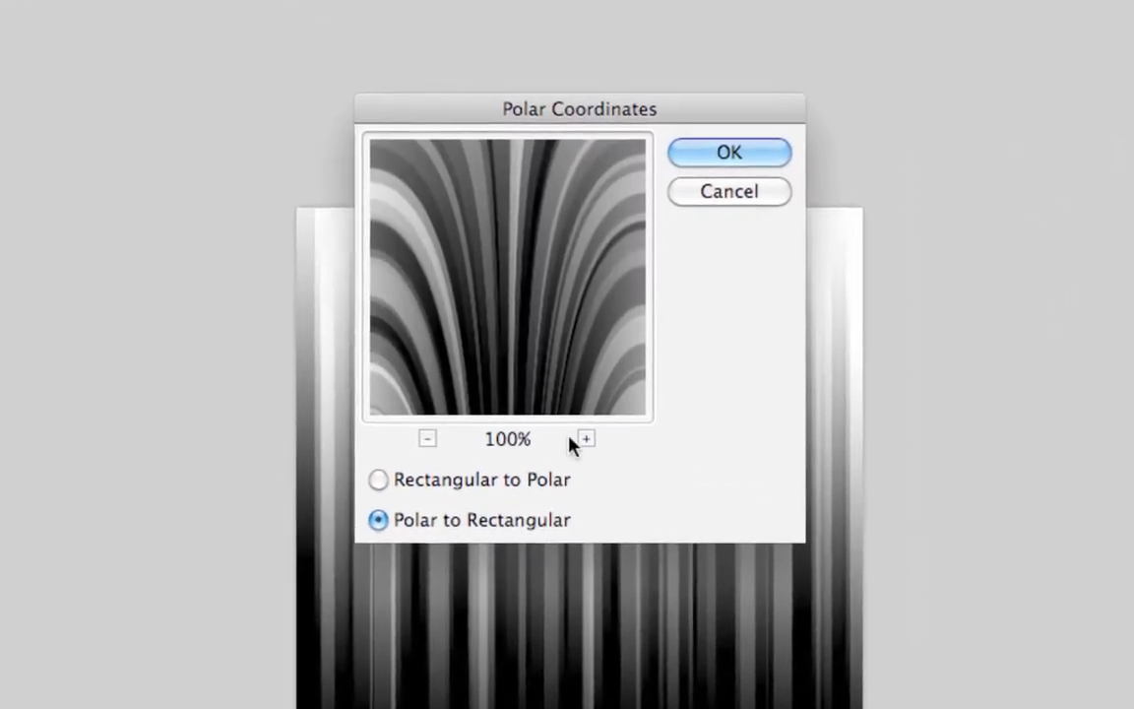
{"action": "left_click", "coordinate": [512, 481]}
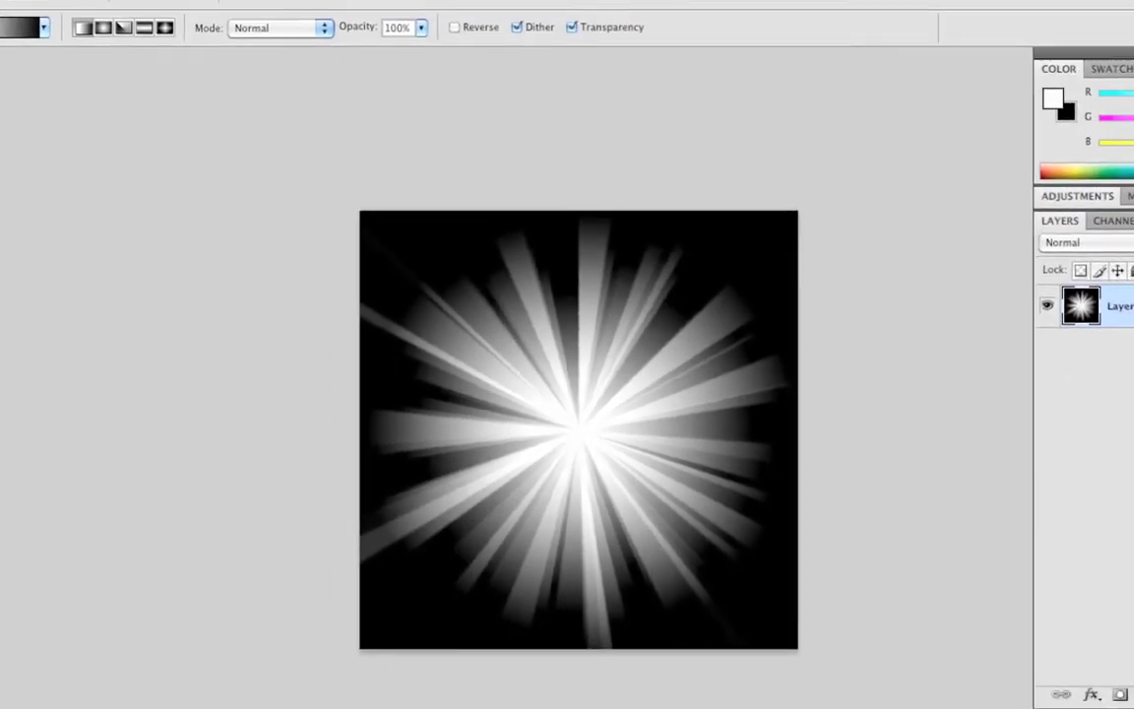
{"action": "key", "text": "super+j"}
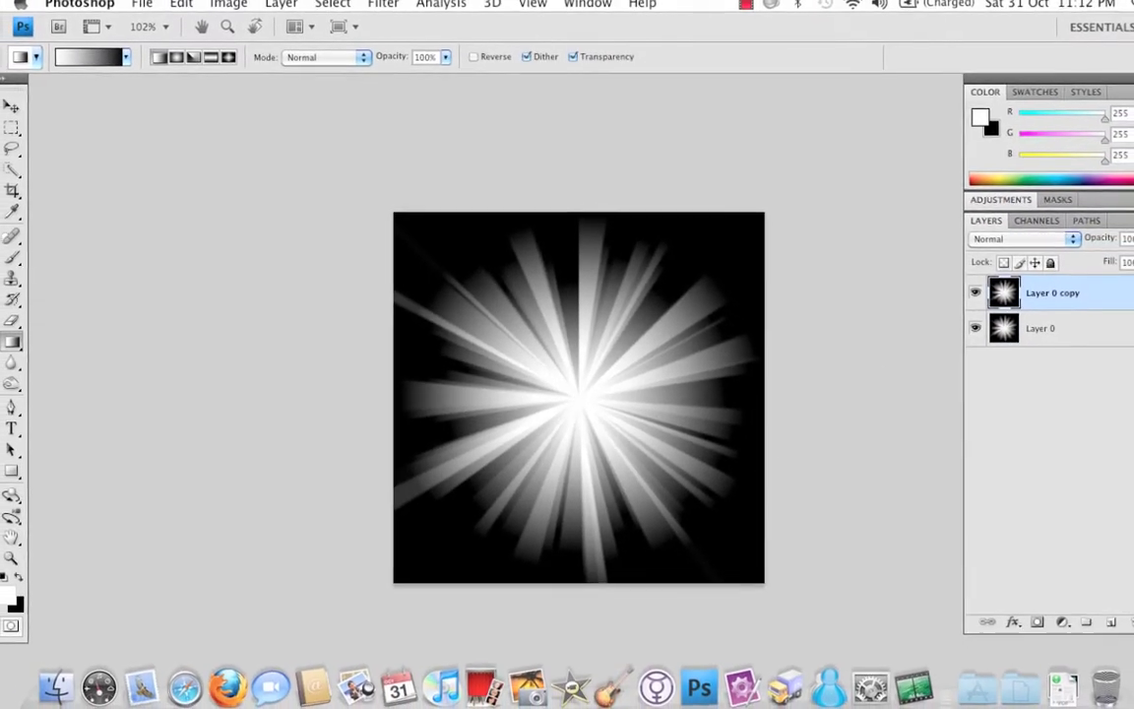
- Select Layer 0 copy and rotate it 90° clockwise
{"action": "mouse_move", "coordinate": [993, 328]}
{"action": "left_mouse_down"}
{"action": "mouse_move", "coordinate": [971, 474]}
{"action": "mouse_move", "coordinate": [986, 549]}
{"action": "mouse_move", "coordinate": [959, 453]}
{"action": "mouse_move", "coordinate": [1010, 329]}
{"action": "left_mouse_up"}
{"action": "left_click", "coordinate": [994, 297]}
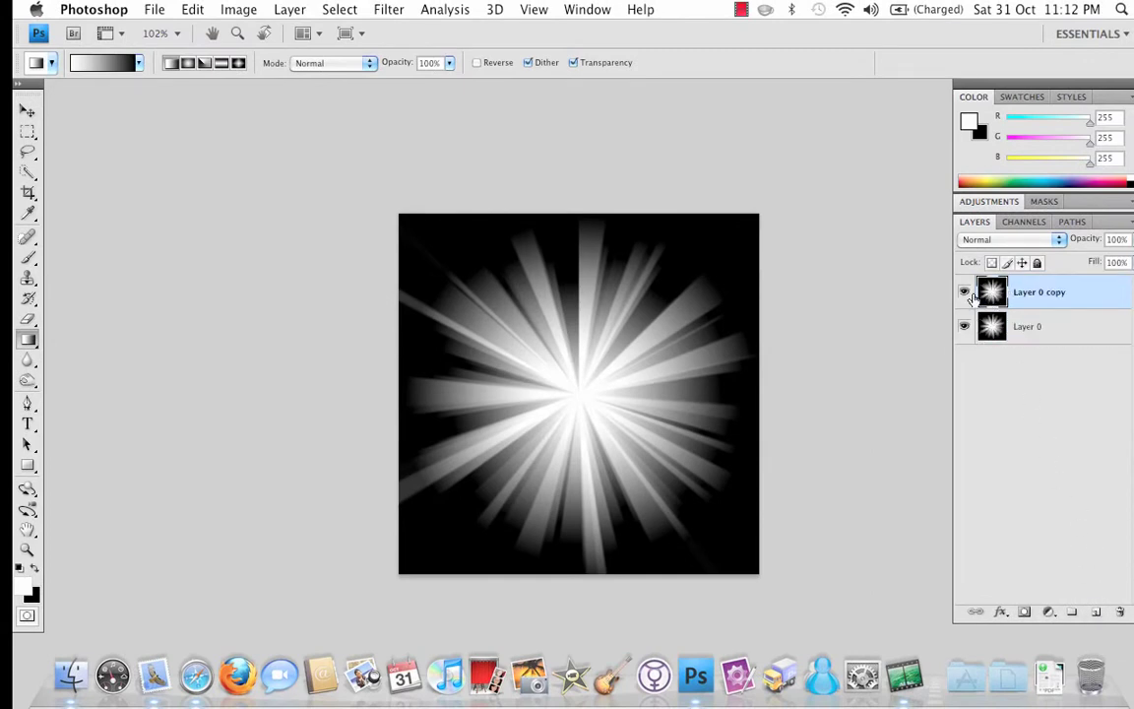
{"action": "left_click", "coordinate": [194, 10]}
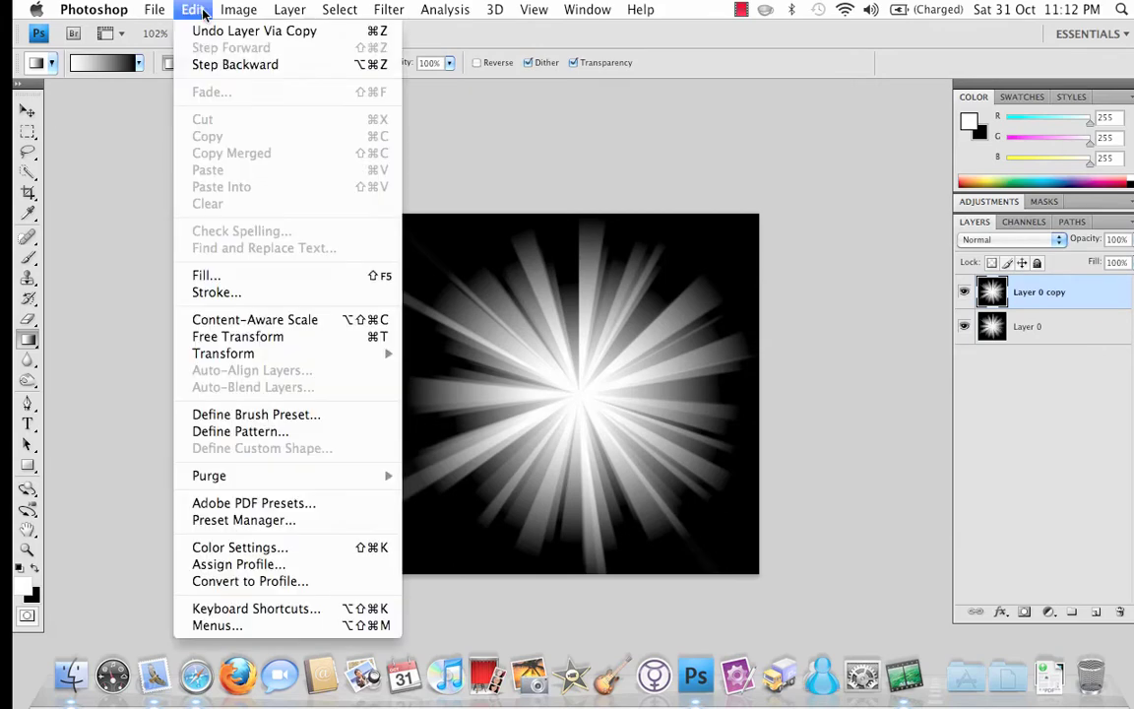
{"action": "mouse_move", "coordinate": [261, 353]}
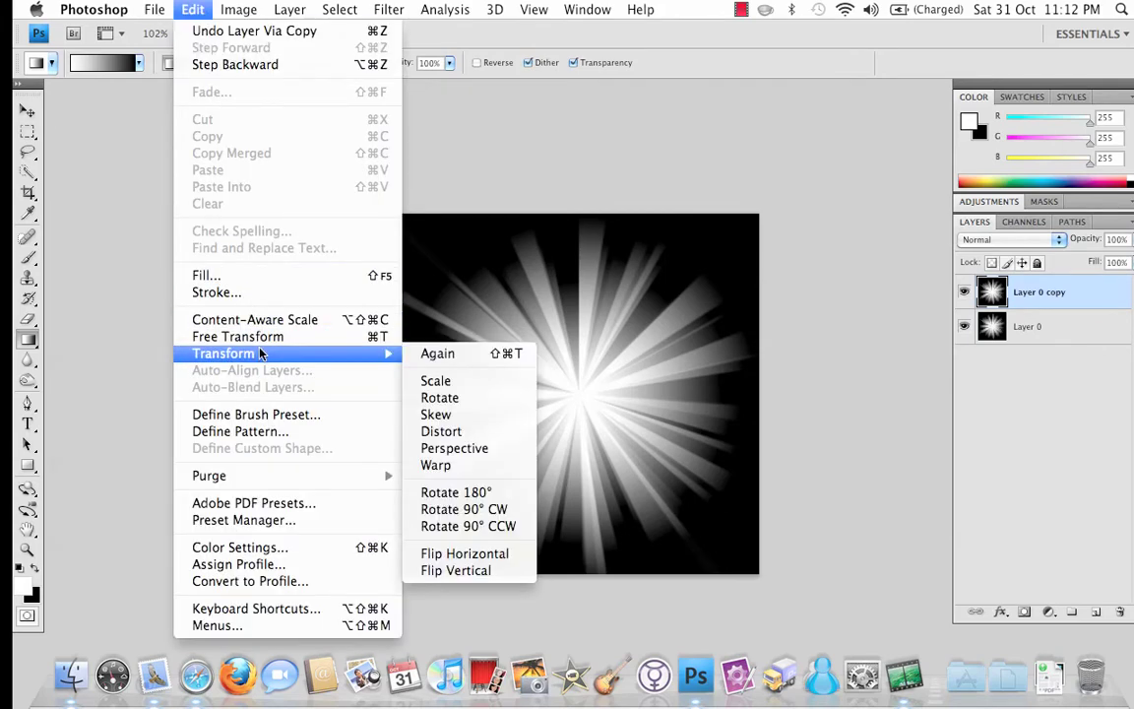
{"action": "left_click", "coordinate": [502, 509]}
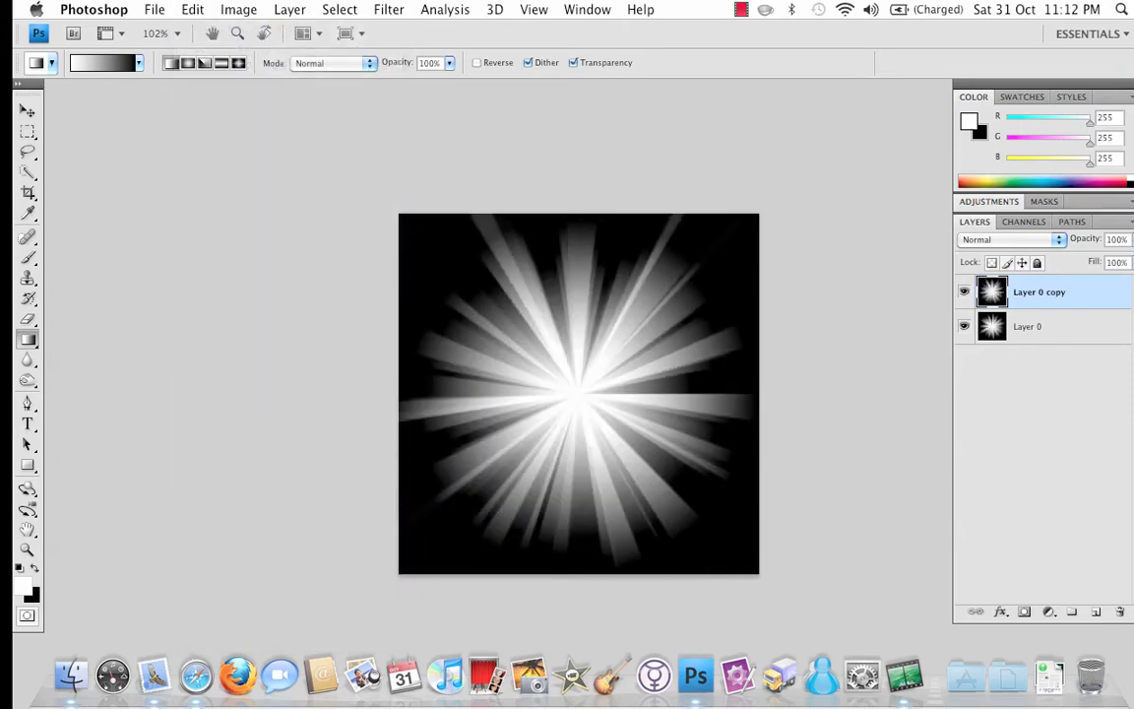
- Twirl the rotated copy by 100° and set its blend mode to Multiply
{"action": "left_click", "coordinate": [398, 14]}
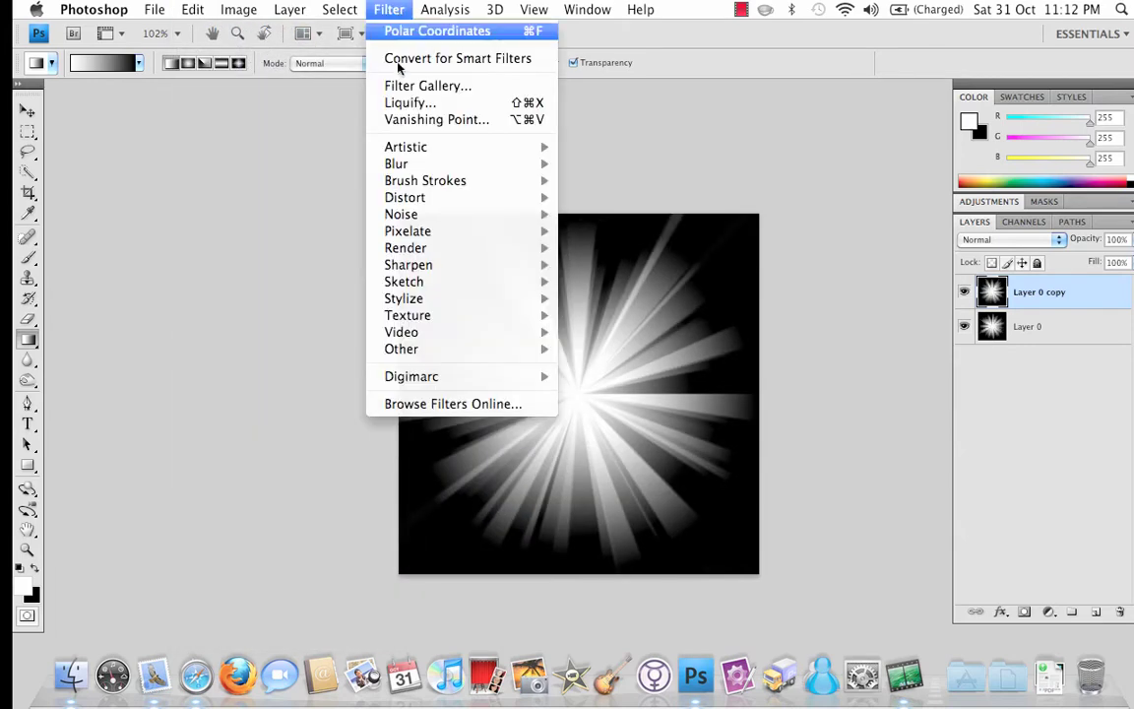
{"action": "mouse_move", "coordinate": [425, 203]}
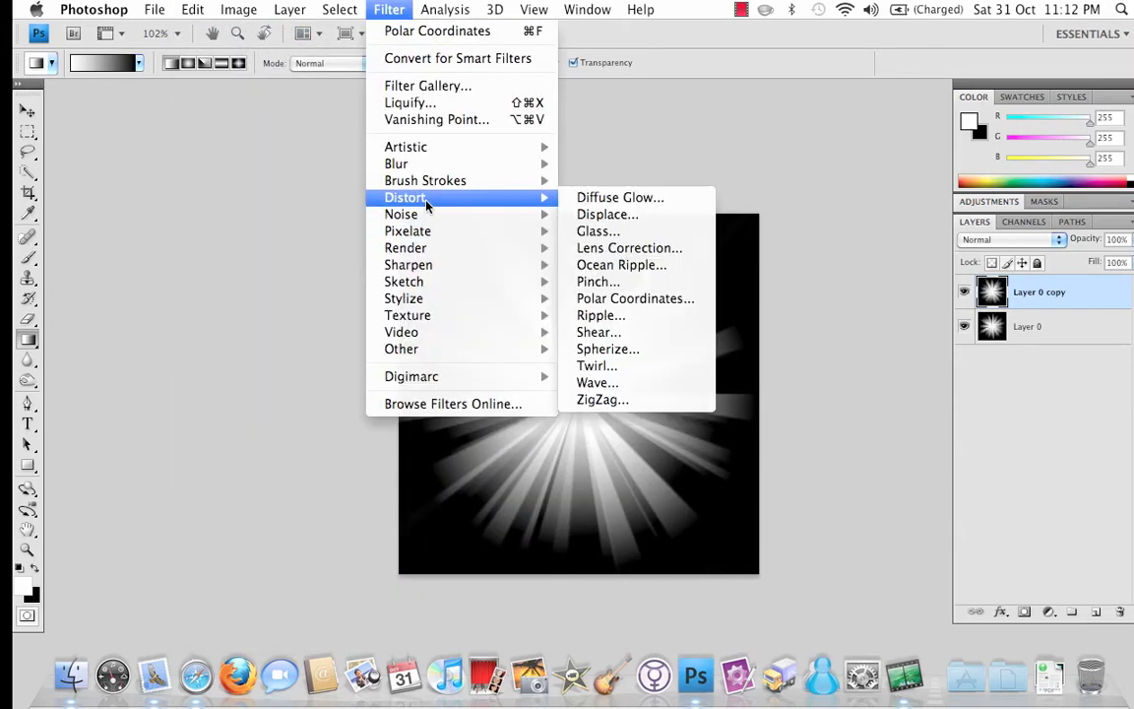
{"action": "left_click", "coordinate": [628, 366]}
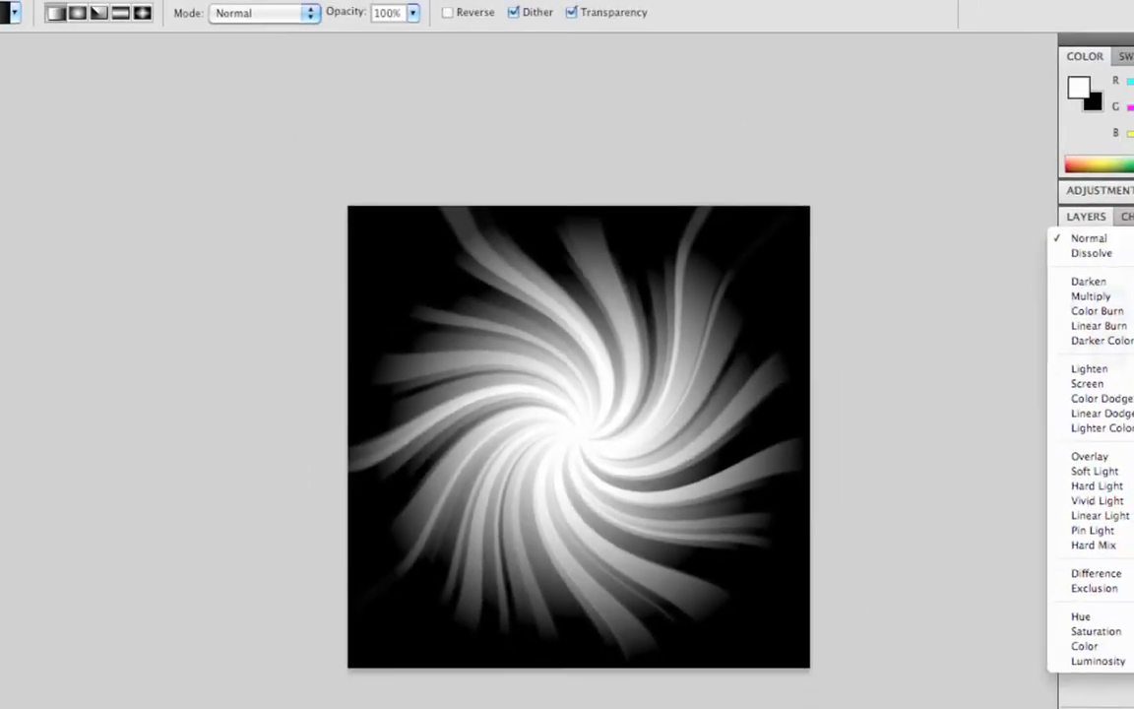
{"action": "left_click", "coordinate": [1090, 296]}
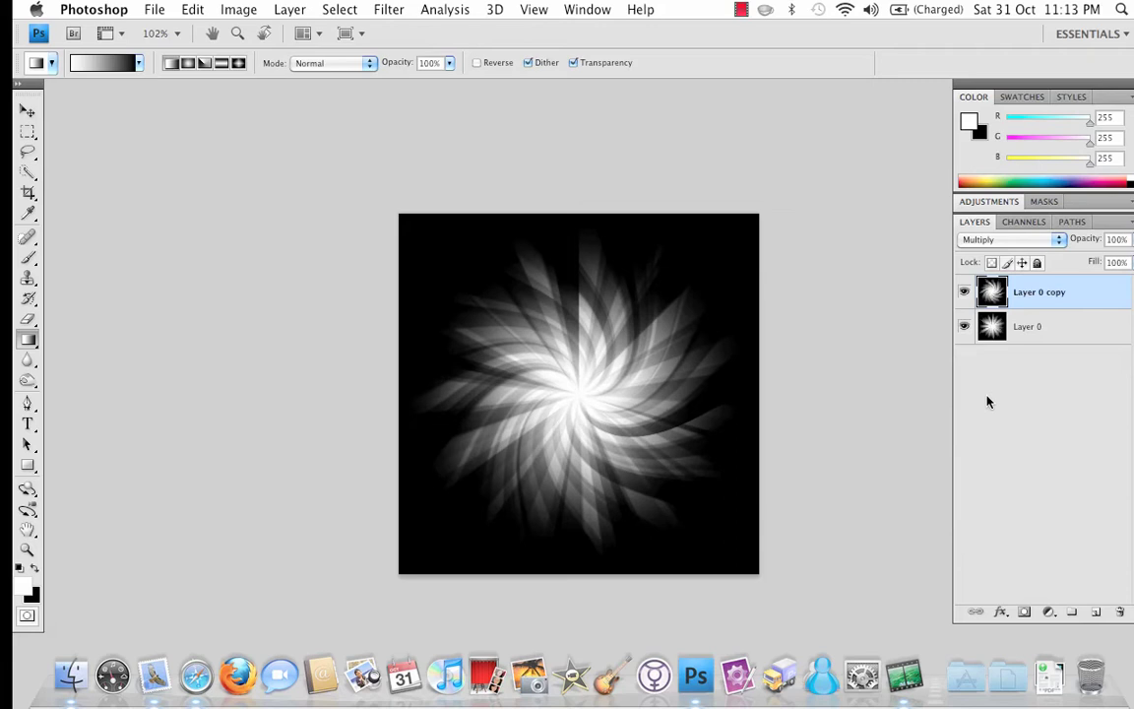
- Add an empty Layer 1 and load the Spectrum gradient without its magenta and red stops
{"action": "left_click", "coordinate": [1099, 612]}
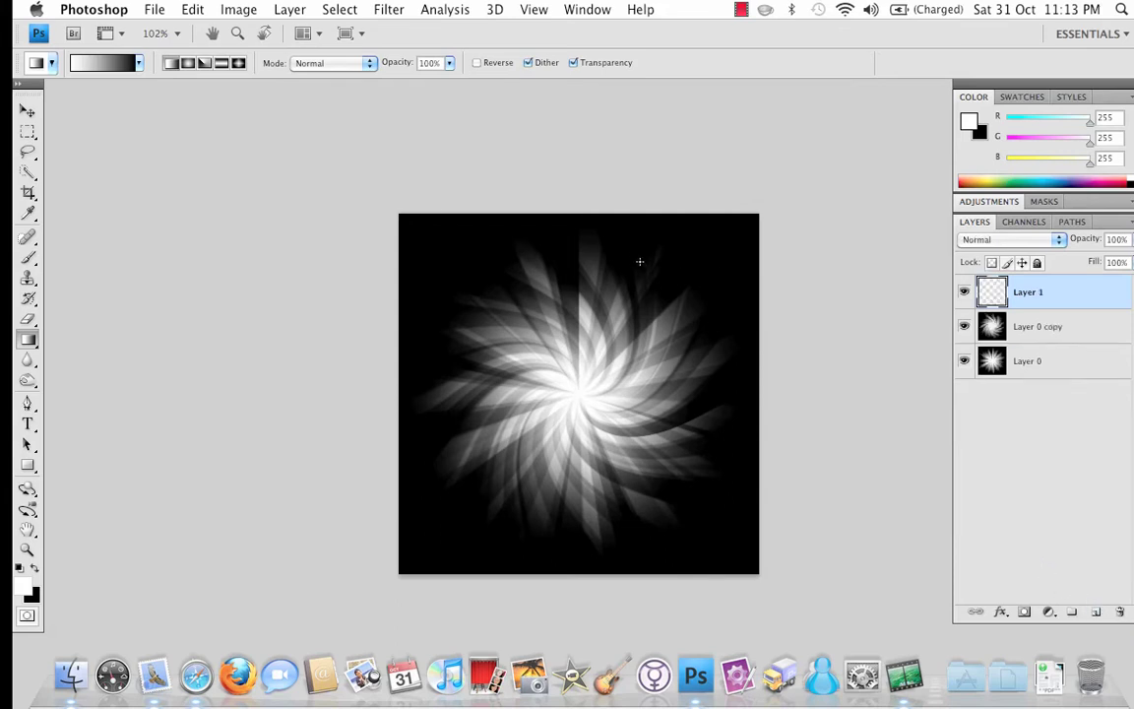
{"action": "left_click", "coordinate": [27, 341]}
{"action": "left_click", "coordinate": [102, 62]}
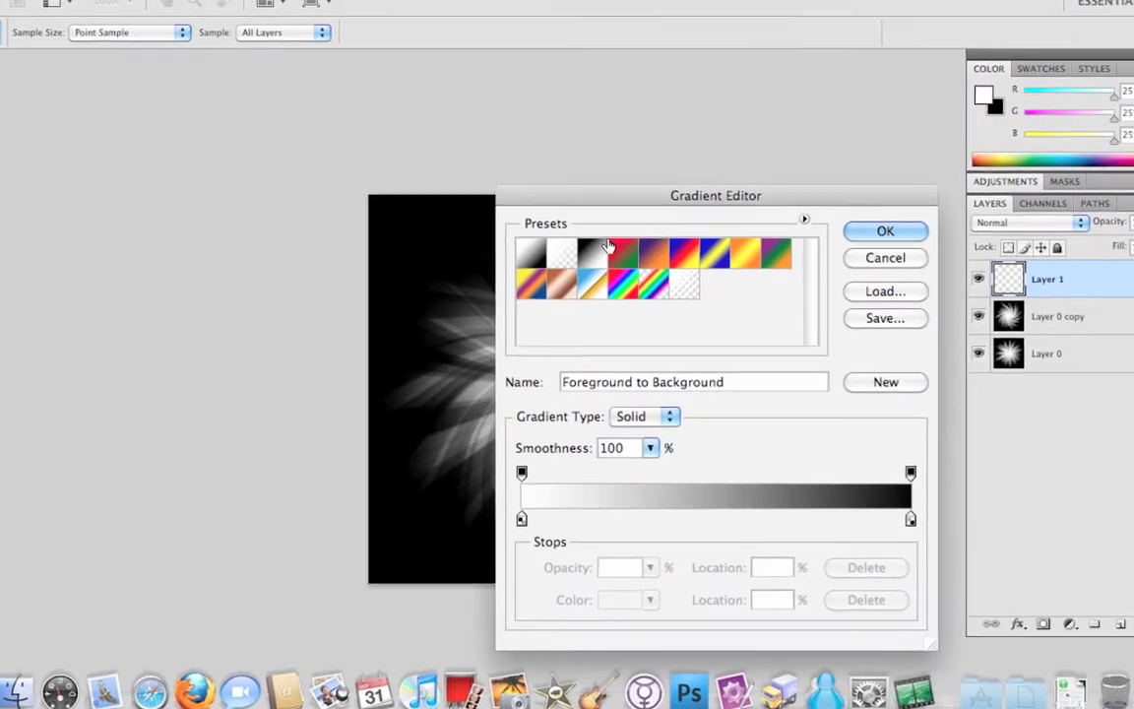
{"action": "left_click", "coordinate": [612, 273]}
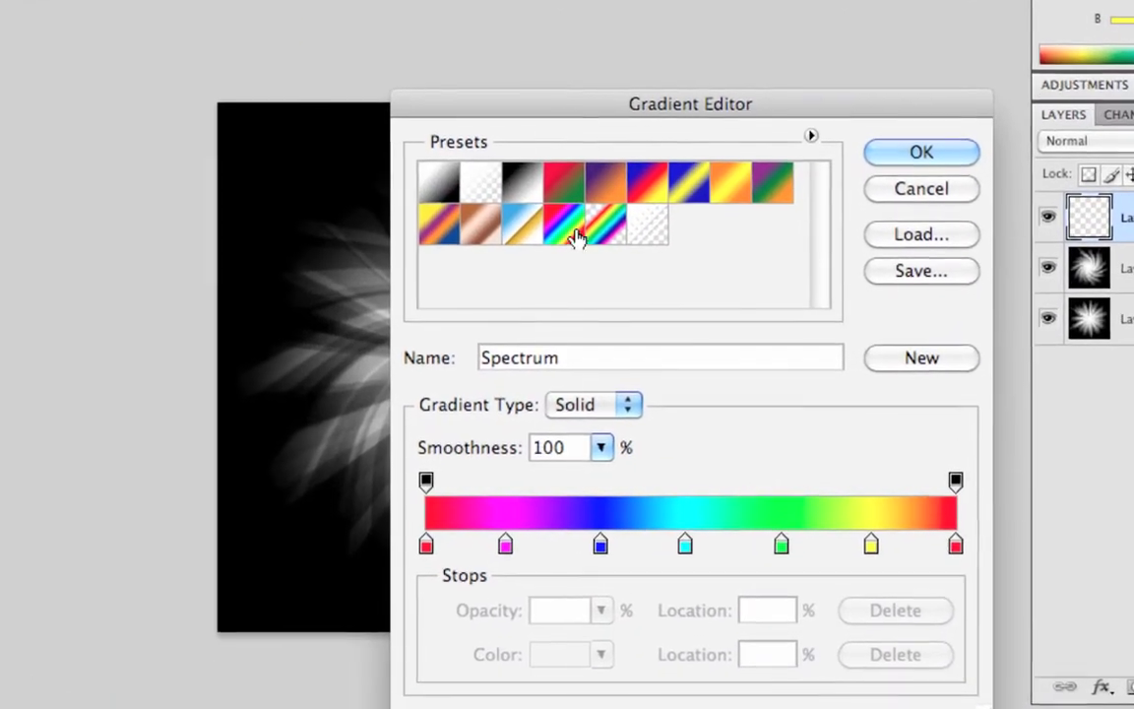
{"action": "left_click_drag", "start_coordinate": [506, 548], "coordinate": [502, 590]}
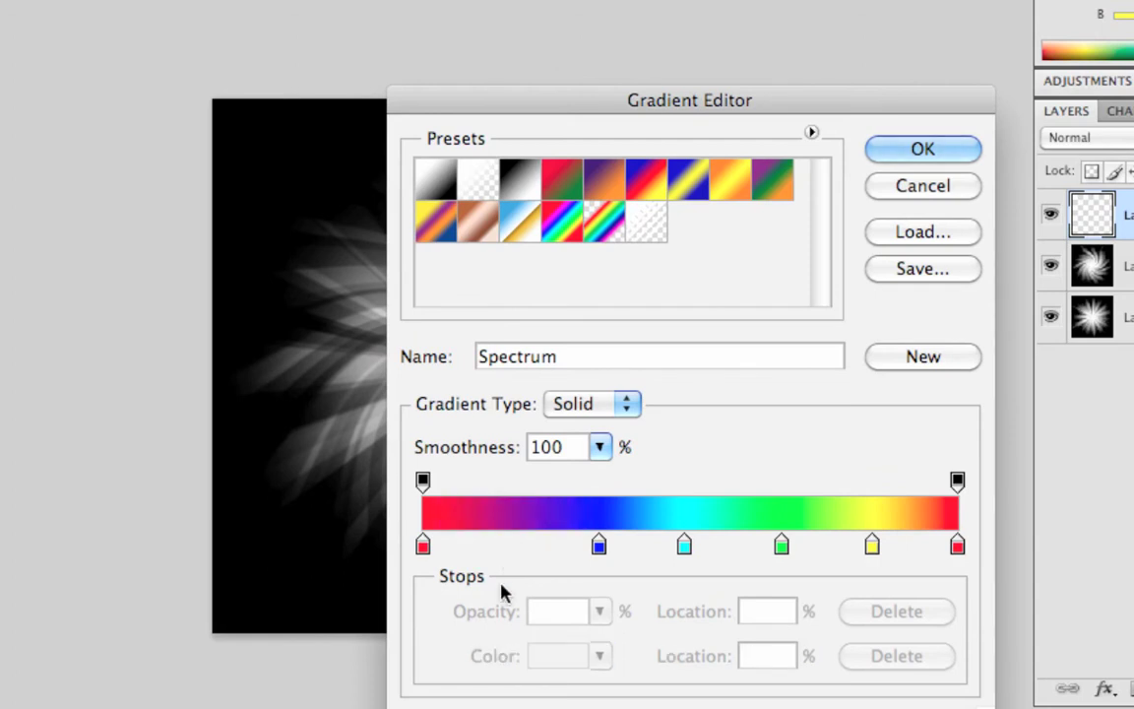
{"action": "left_click_drag", "start_coordinate": [423, 544], "coordinate": [462, 628]}
- Place the stops at blue 0%, cyan 25%, green 50% and yellow 75%, then accept the gradient
{"action": "left_click_drag", "start_coordinate": [598, 544], "coordinate": [395, 560]}
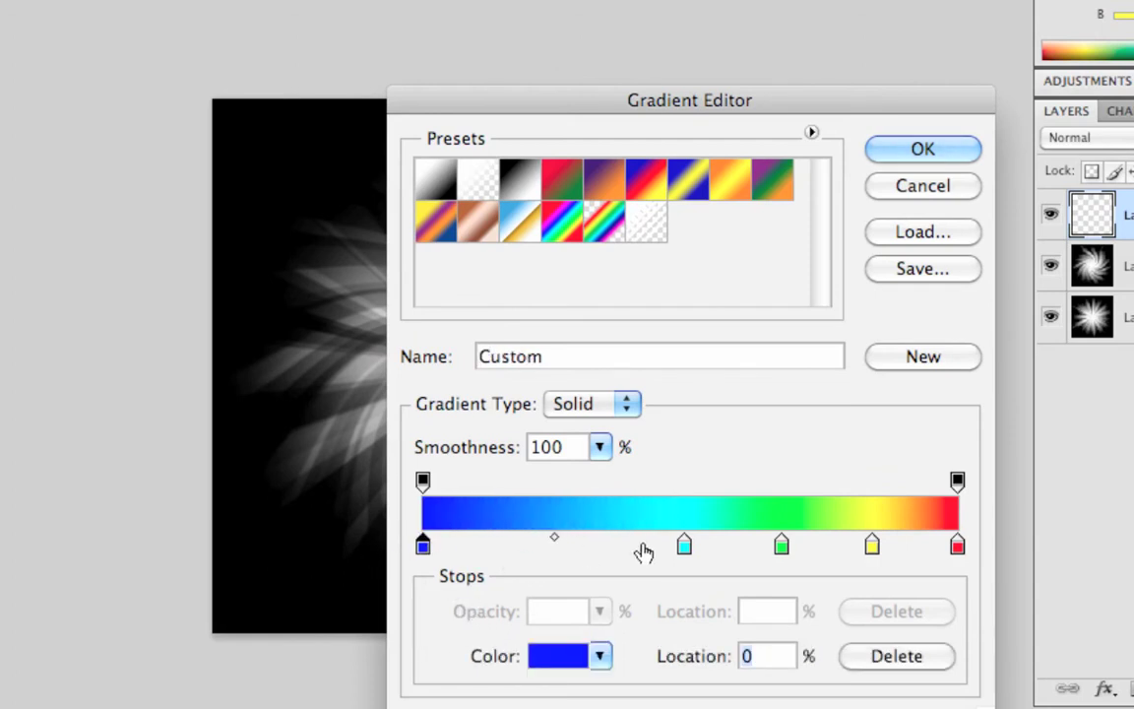
{"action": "left_click_drag", "start_coordinate": [687, 555], "coordinate": [572, 549]}
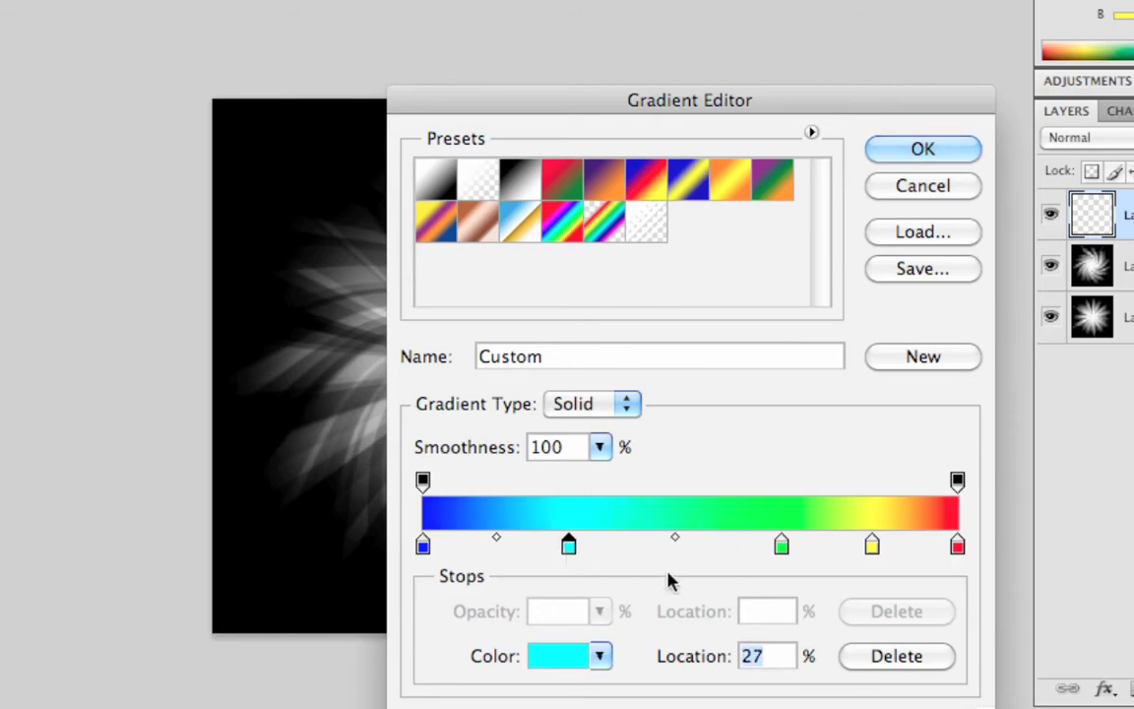
{"action": "type", "text": "25"}
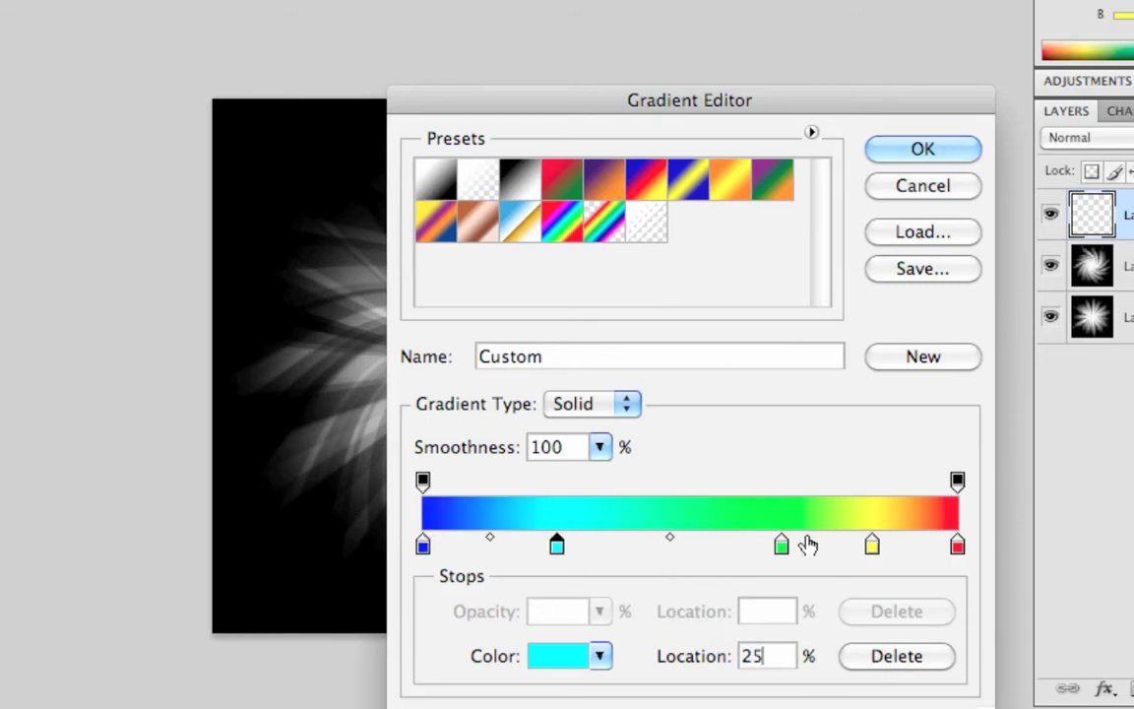
{"action": "left_click", "coordinate": [780, 544]}
{"action": "double_click", "coordinate": [785, 646]}
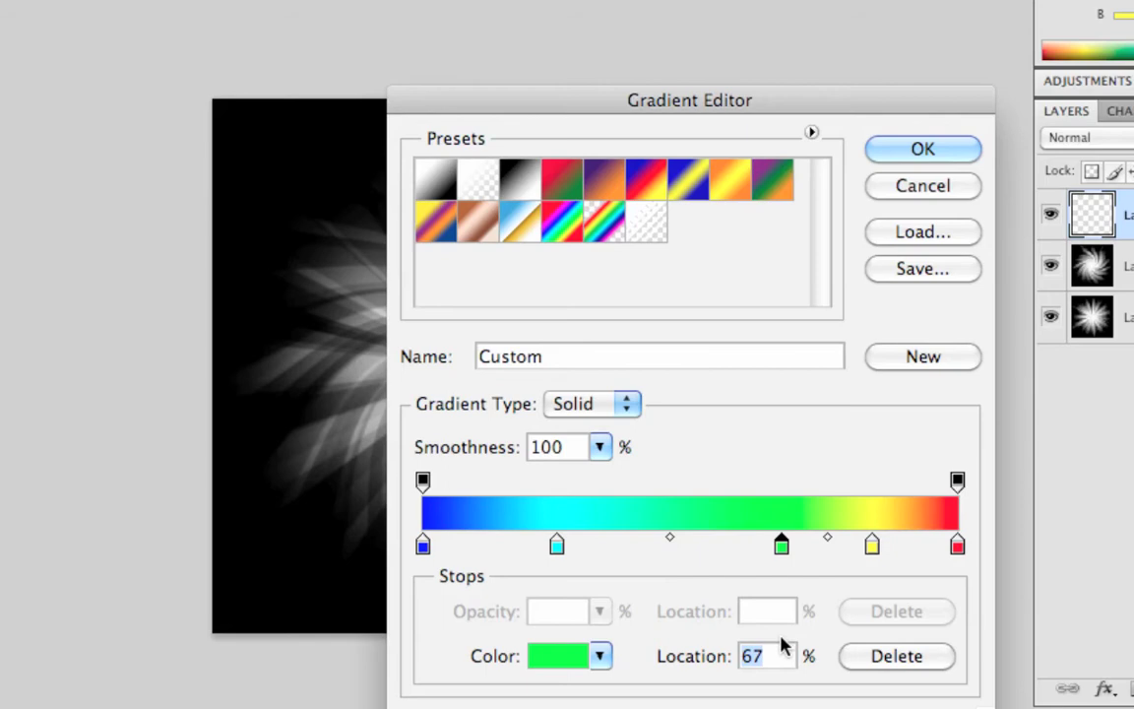
{"action": "type", "text": "50"}
{"action": "left_click", "coordinate": [872, 543]}
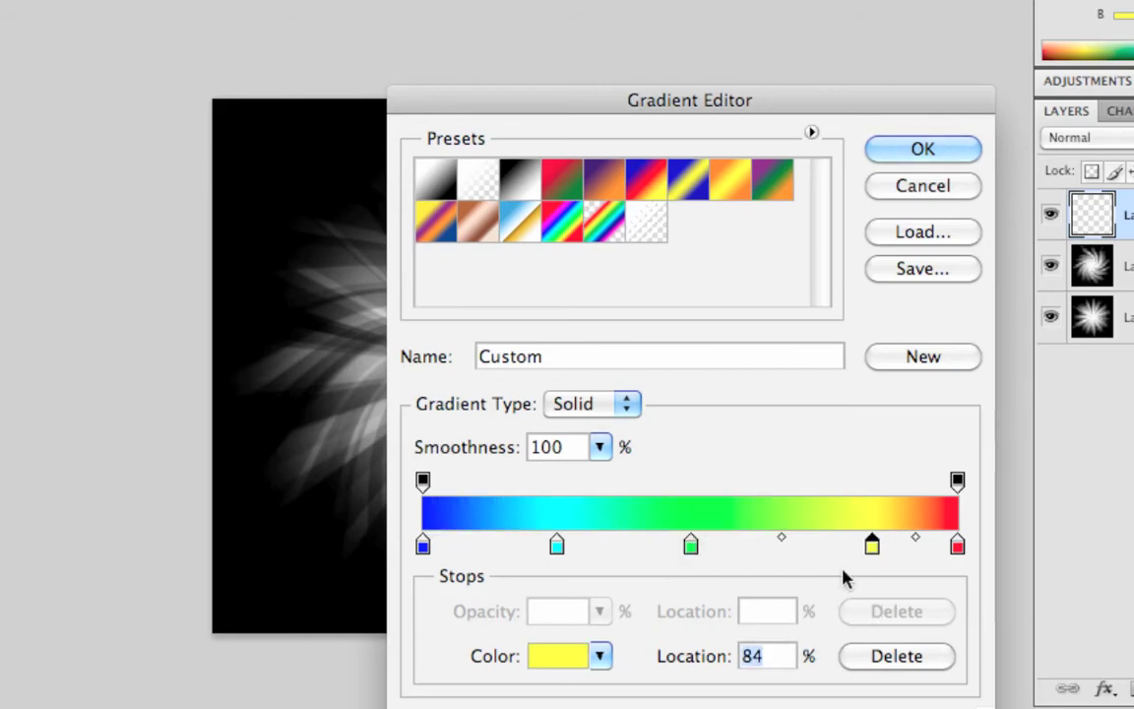
{"action": "type", "text": "75"}
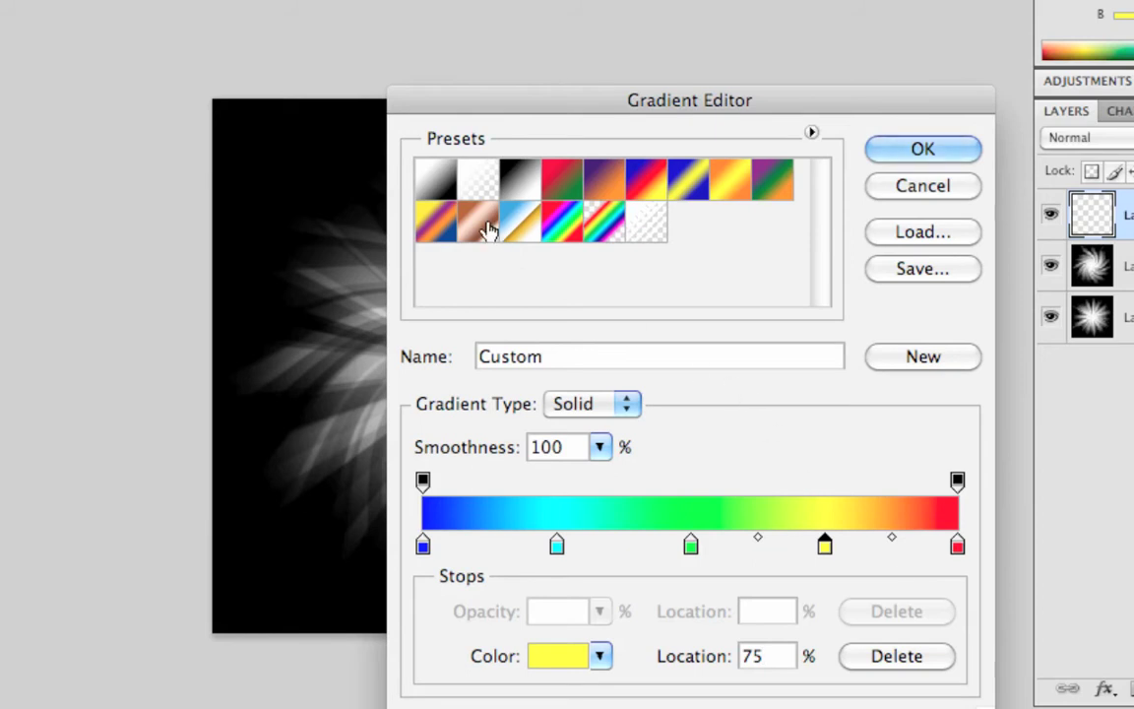
{"action": "left_click", "coordinate": [911, 148]}
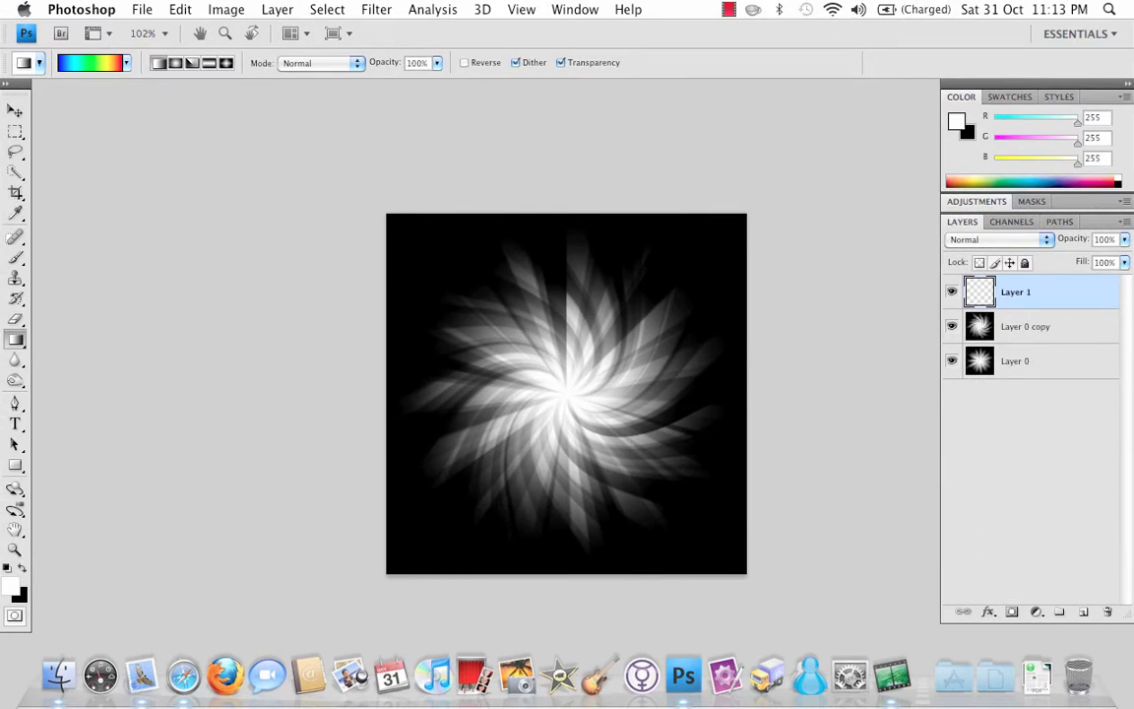
- Draw a rectangular selection inside the canvas margins, nudged slightly left
{"action": "left_click", "coordinate": [10, 135]}
{"action": "left_click", "coordinate": [11, 135]}
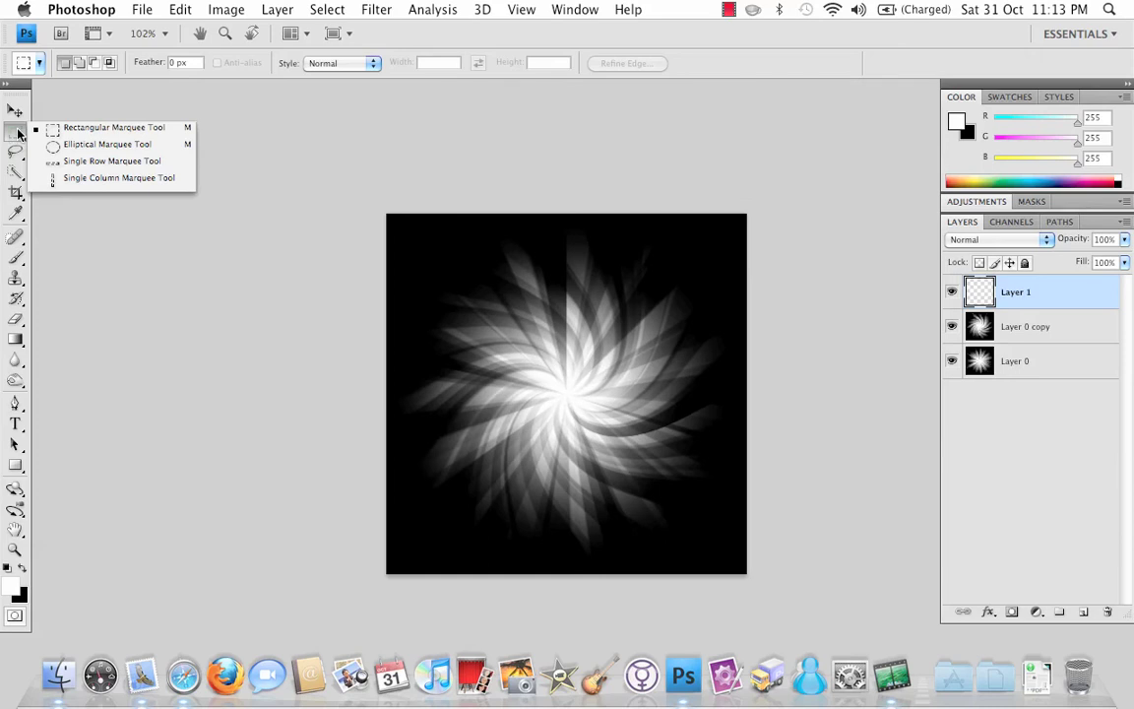
{"action": "left_click", "coordinate": [17, 133]}
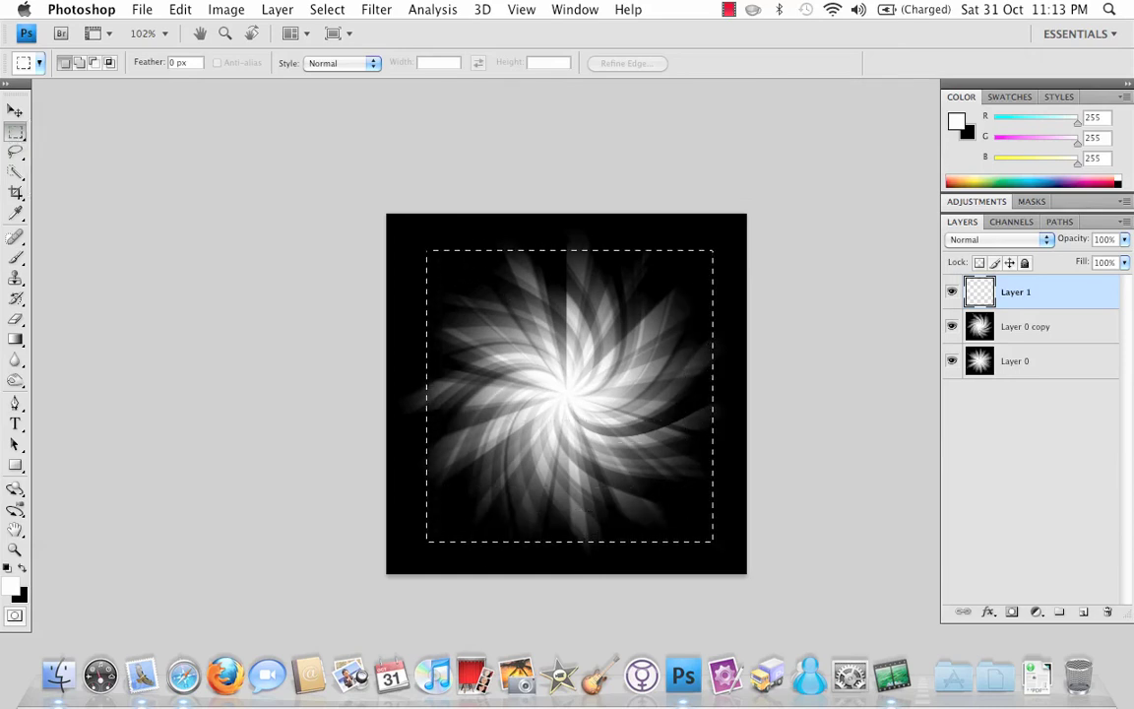
{"action": "left_click_drag", "start_coordinate": [728, 554], "coordinate": [729, 555]}
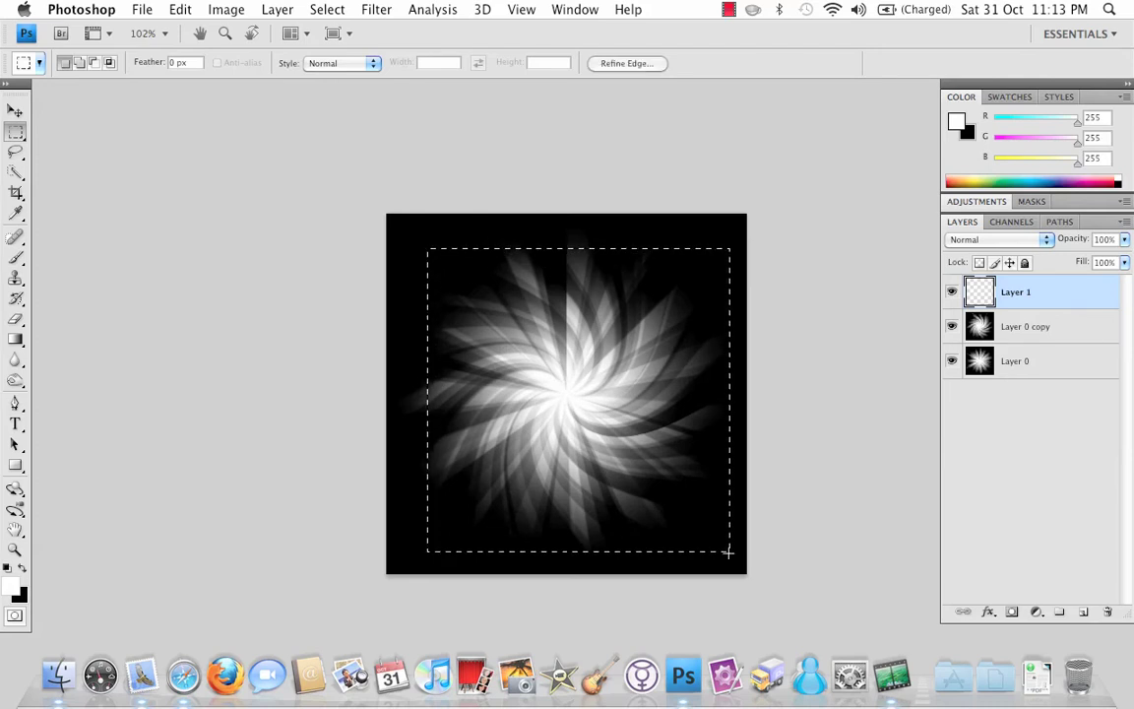
{"action": "key", "text": "Left"}
{"action": "key", "text": "Left"}
{"action": "key", "text": "Left"}
- Fill the selection with a diagonal rainbow gradient, set Layer 1 to Multiply, and deselect
{"action": "left_click", "coordinate": [15, 339]}
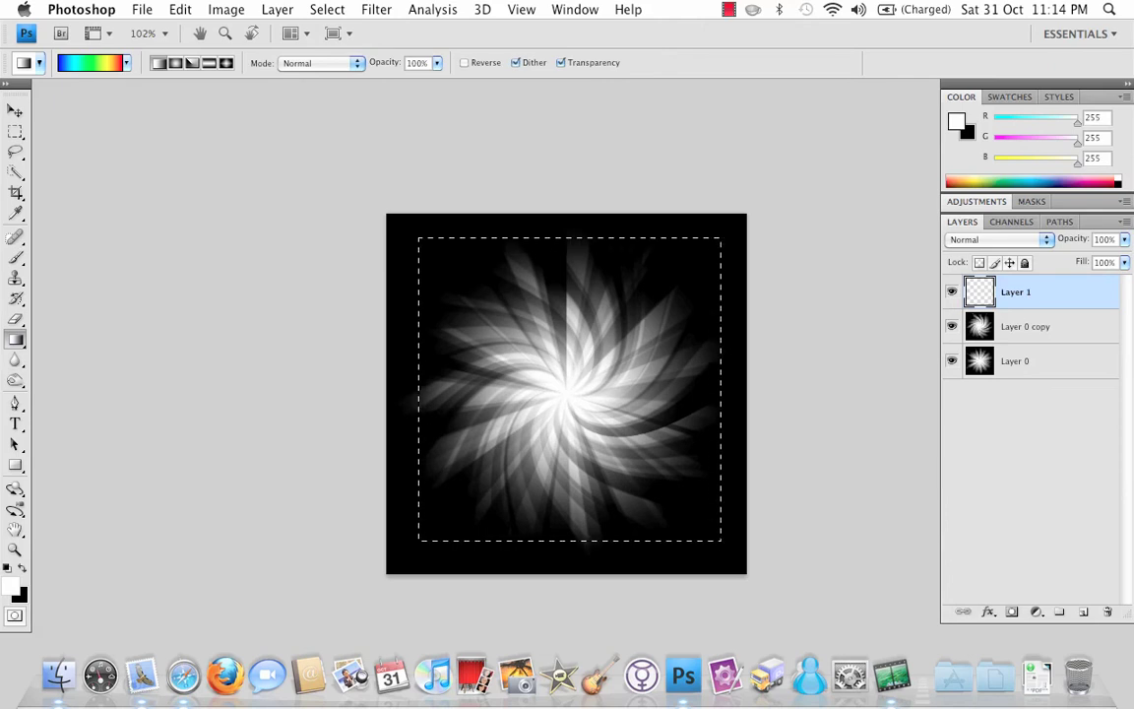
{"action": "left_click_drag", "start_coordinate": [659, 439], "coordinate": [648, 447]}
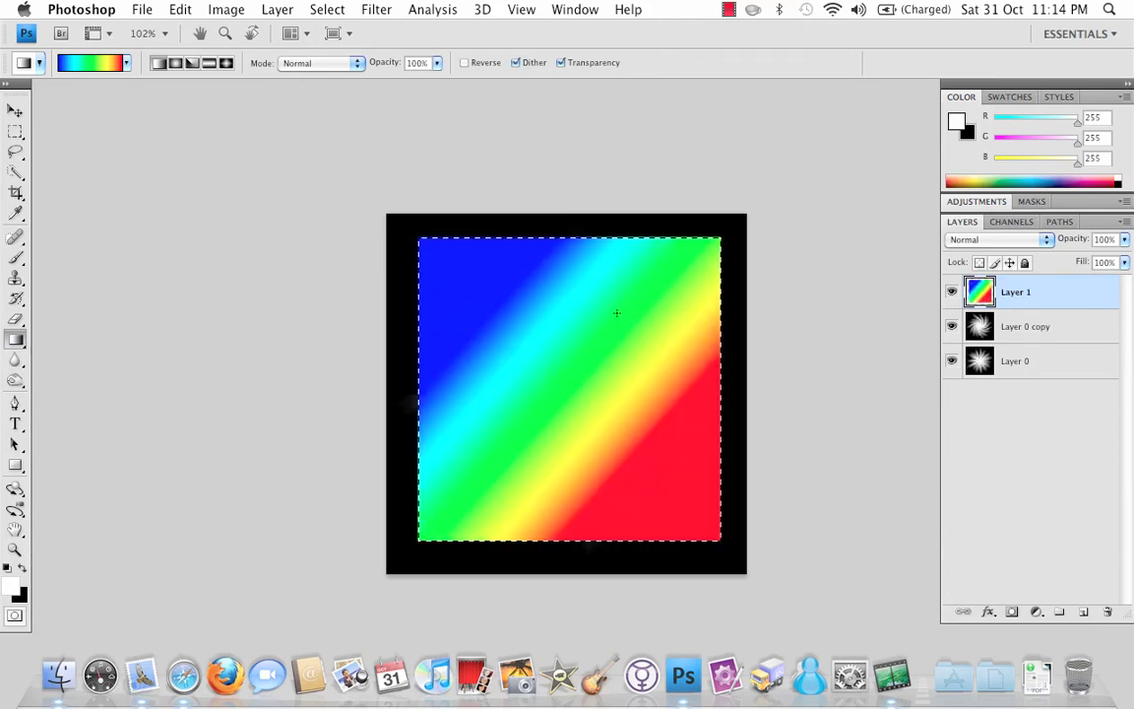
{"action": "left_click", "coordinate": [997, 239]}
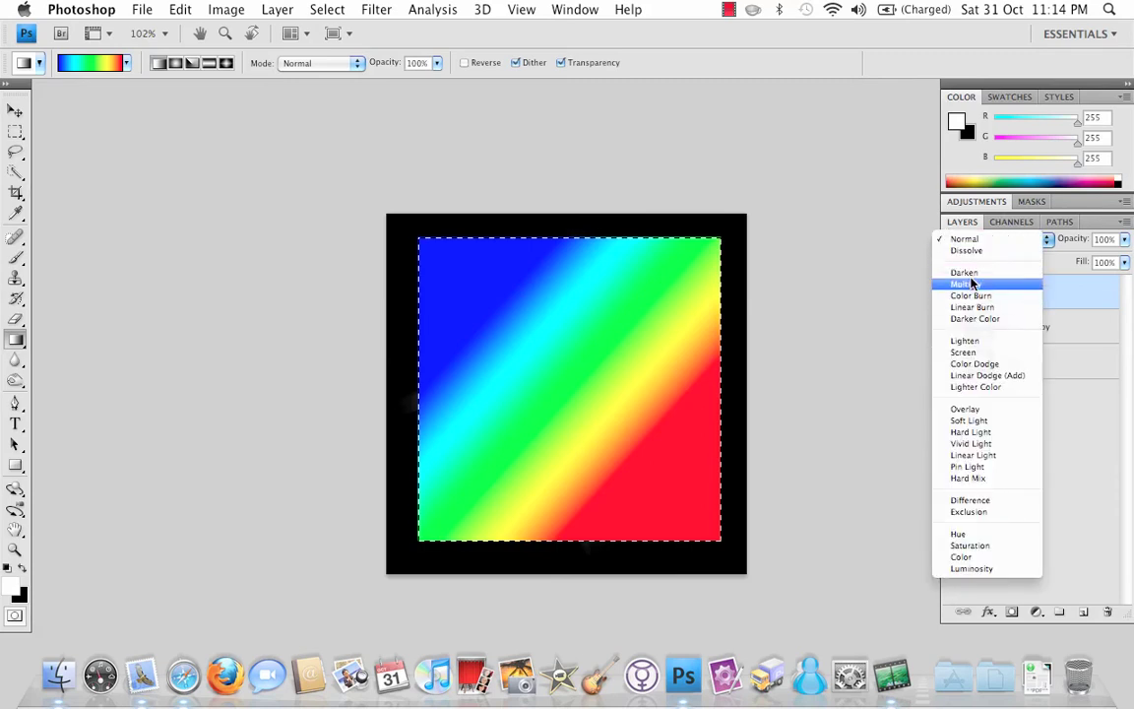
{"action": "left_click", "coordinate": [973, 284]}
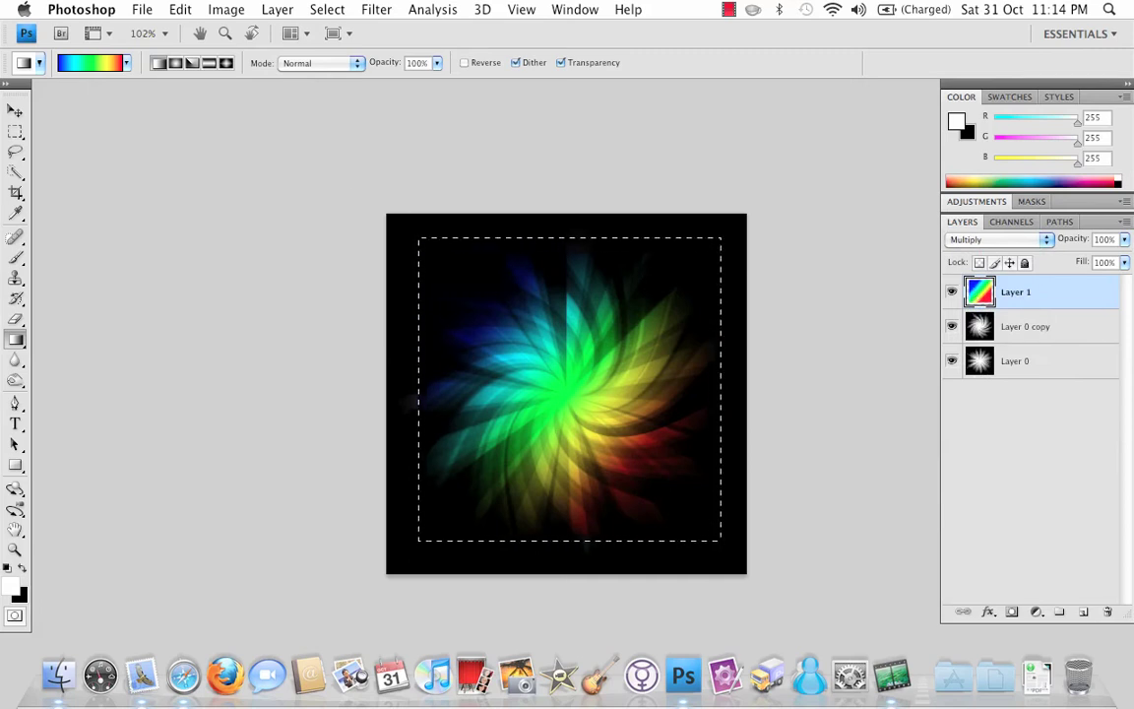
{"action": "key", "text": "m"}
{"action": "key", "text": "super+d"}
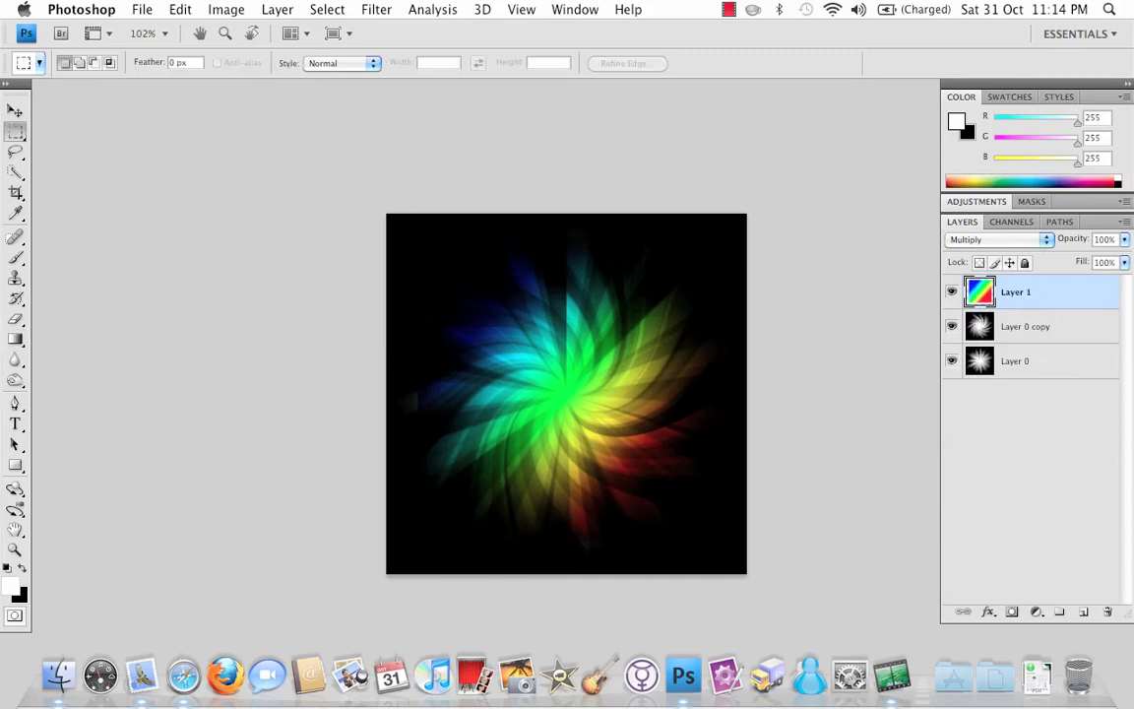
{"action": "left_click_drag", "start_coordinate": [476, 432], "coordinate": [521, 448]}
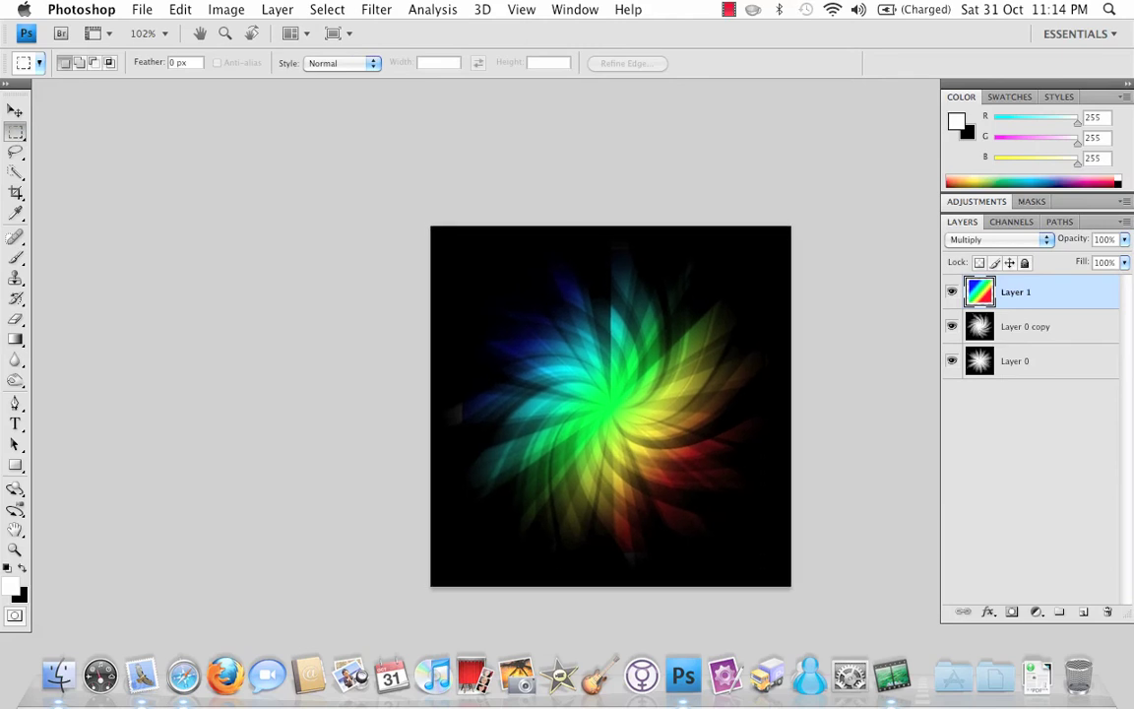
{"action": "scroll", "coordinate": [660, 482], "scroll_direction": "right", "scroll_amount": 5}
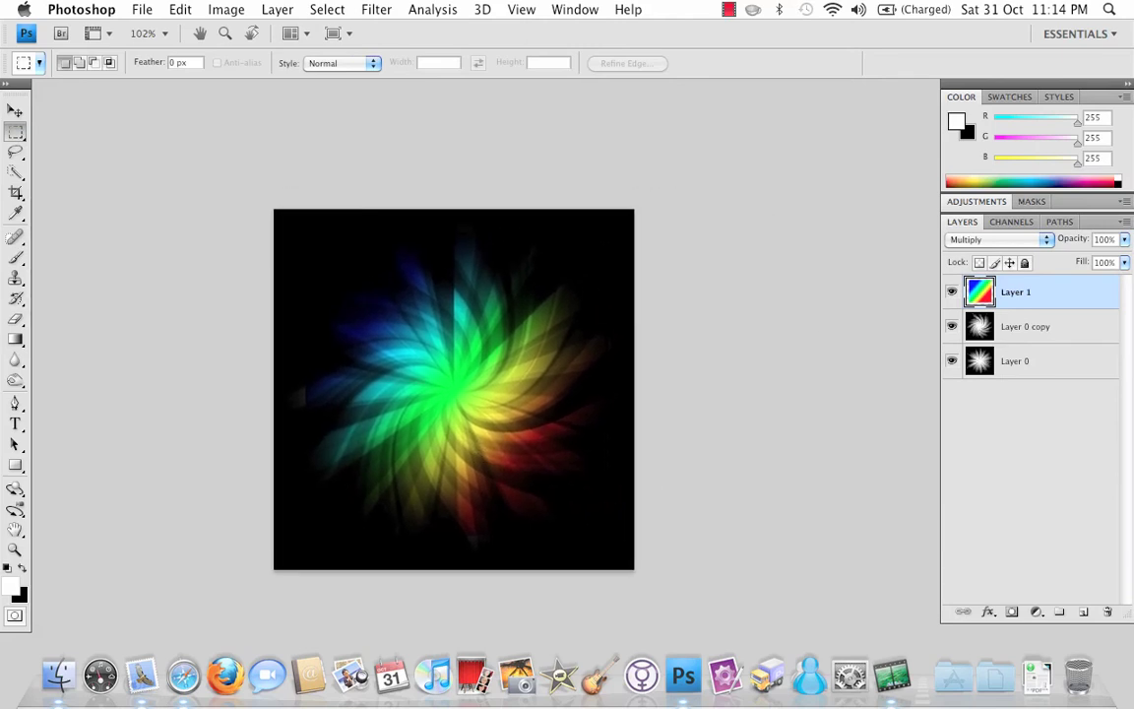
{"action": "scroll", "coordinate": [661, 481], "scroll_direction": "up", "scroll_amount": 5}
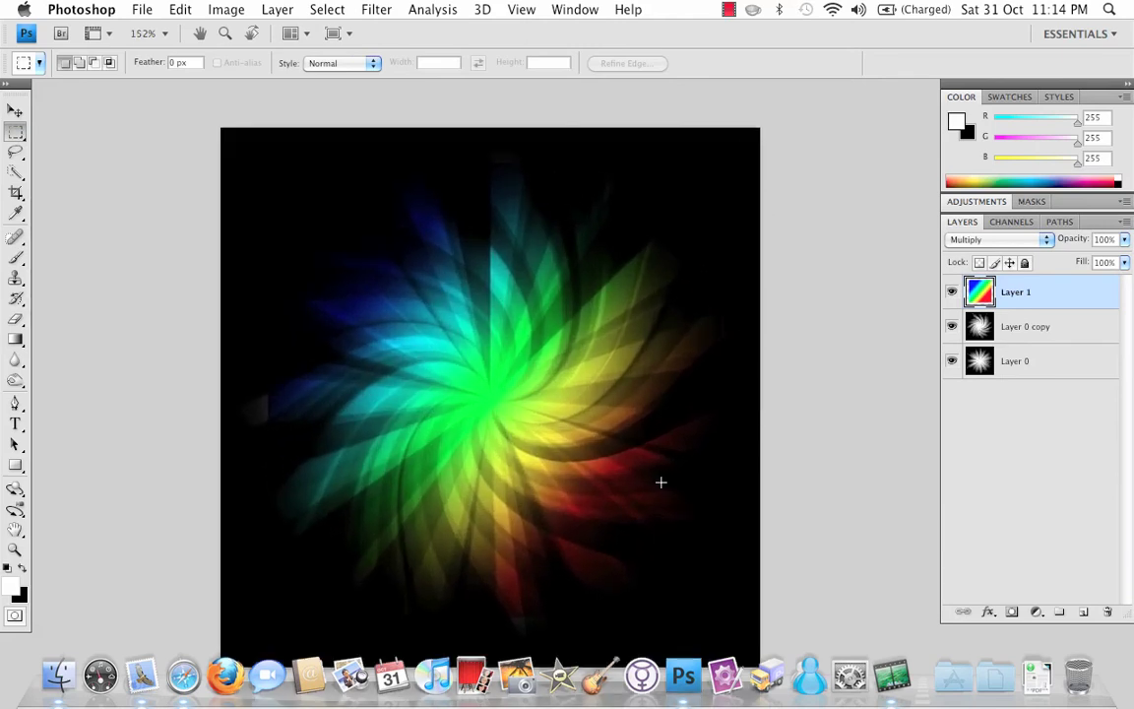
{"action": "scroll", "coordinate": [661, 481], "scroll_direction": "down", "scroll_amount": 5}
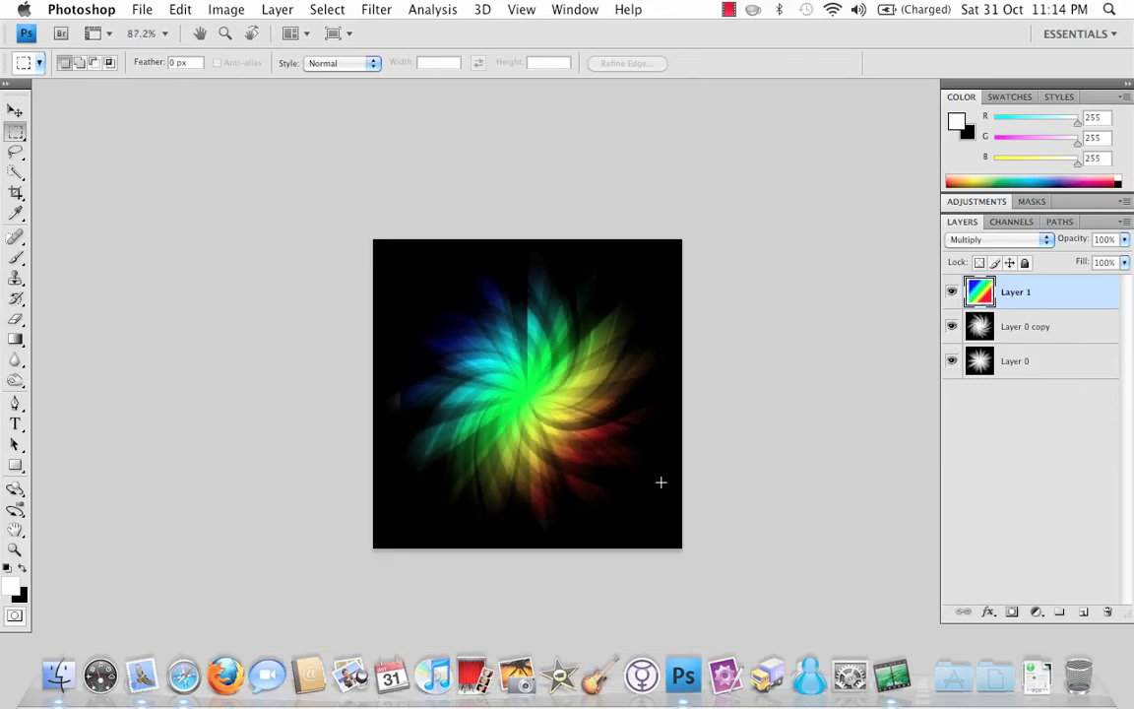